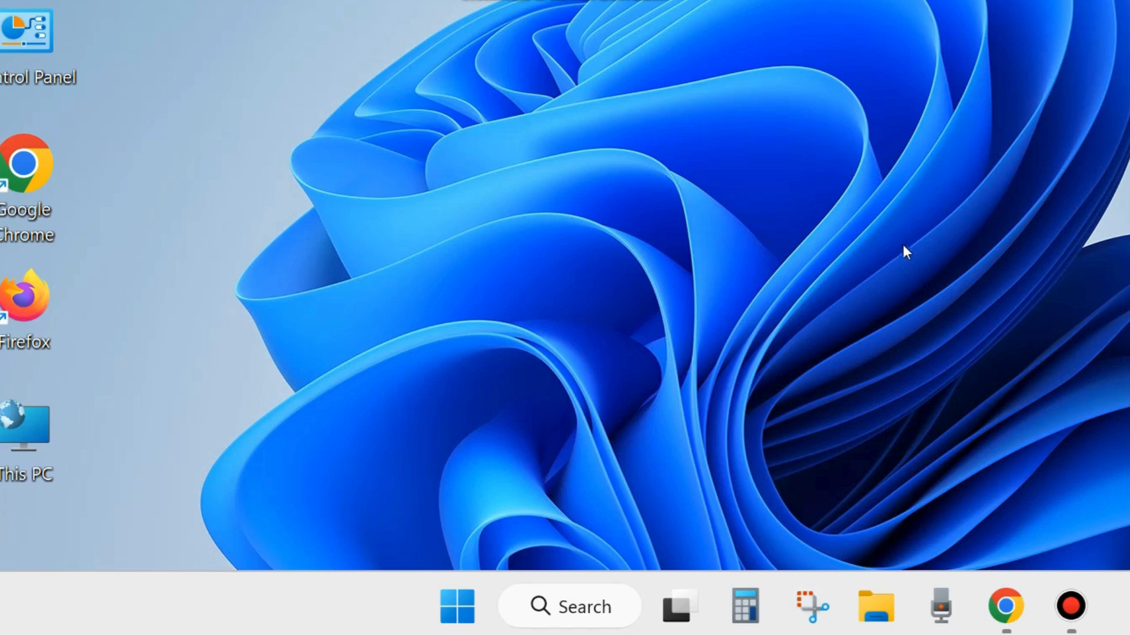
Open Windows Settings and go to the System page.
right_click(459, 612)
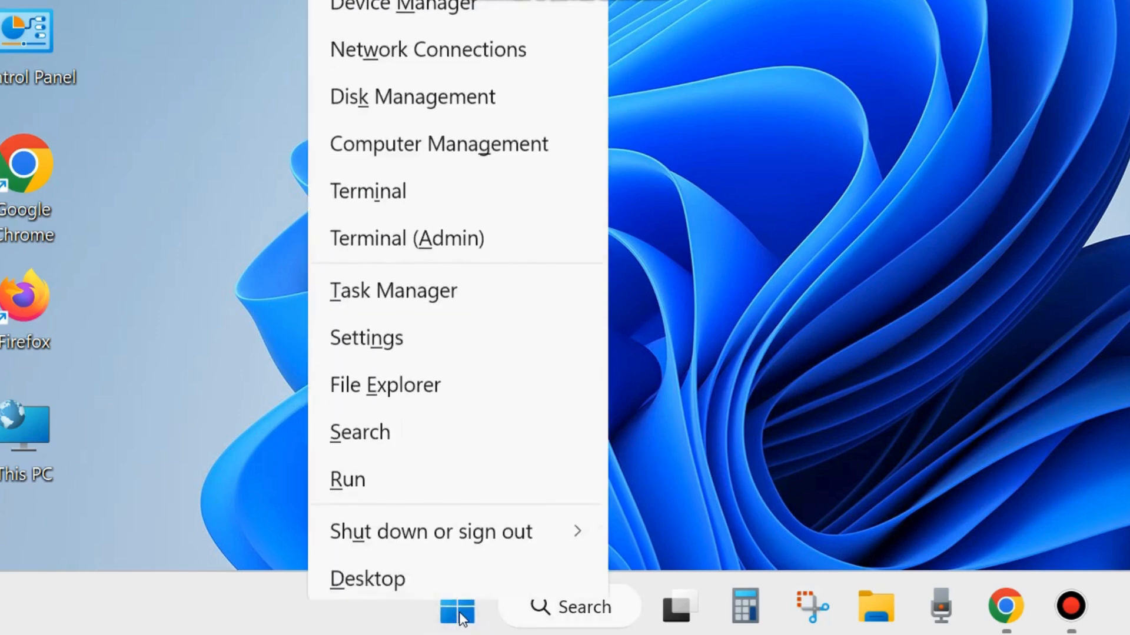
click(373, 336)
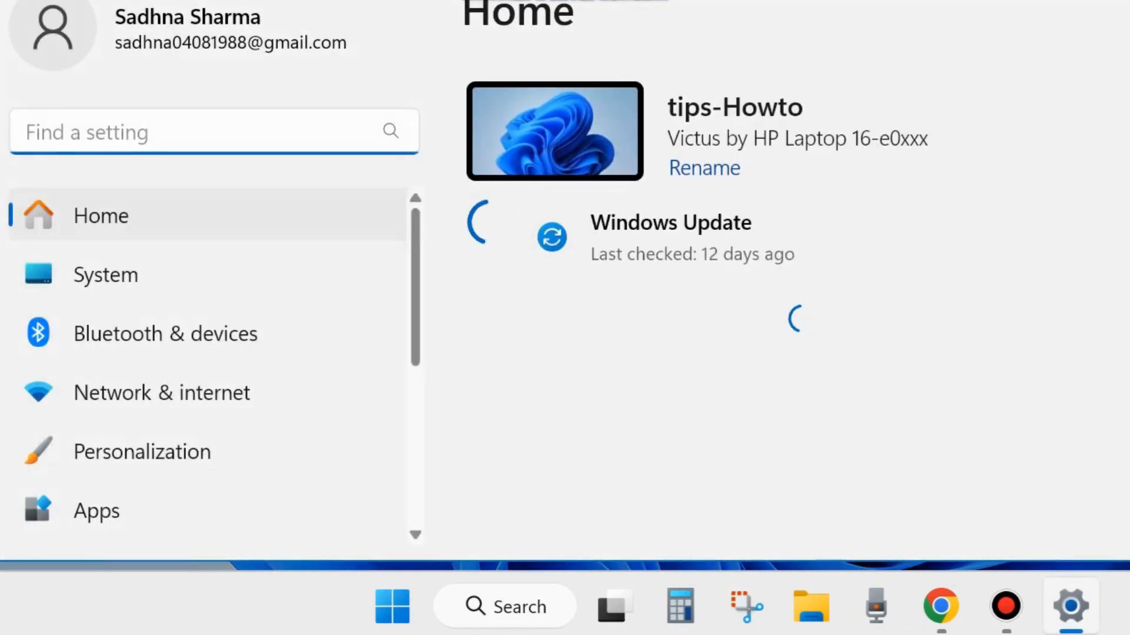
scroll(202, 387, down, 5)
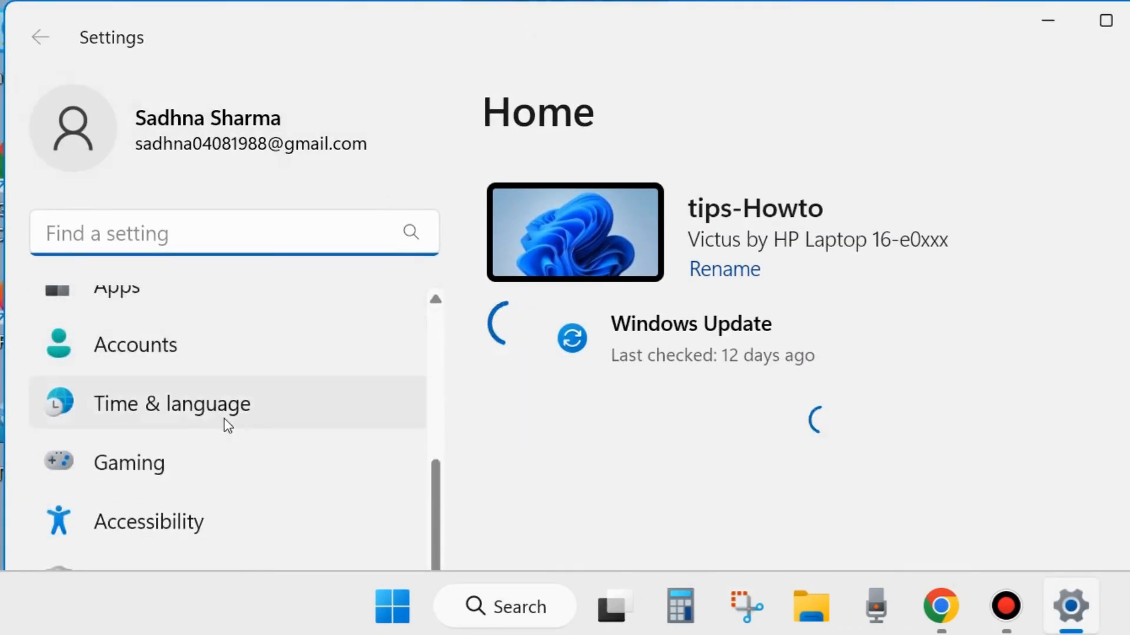
scroll(229, 428, up, 5)
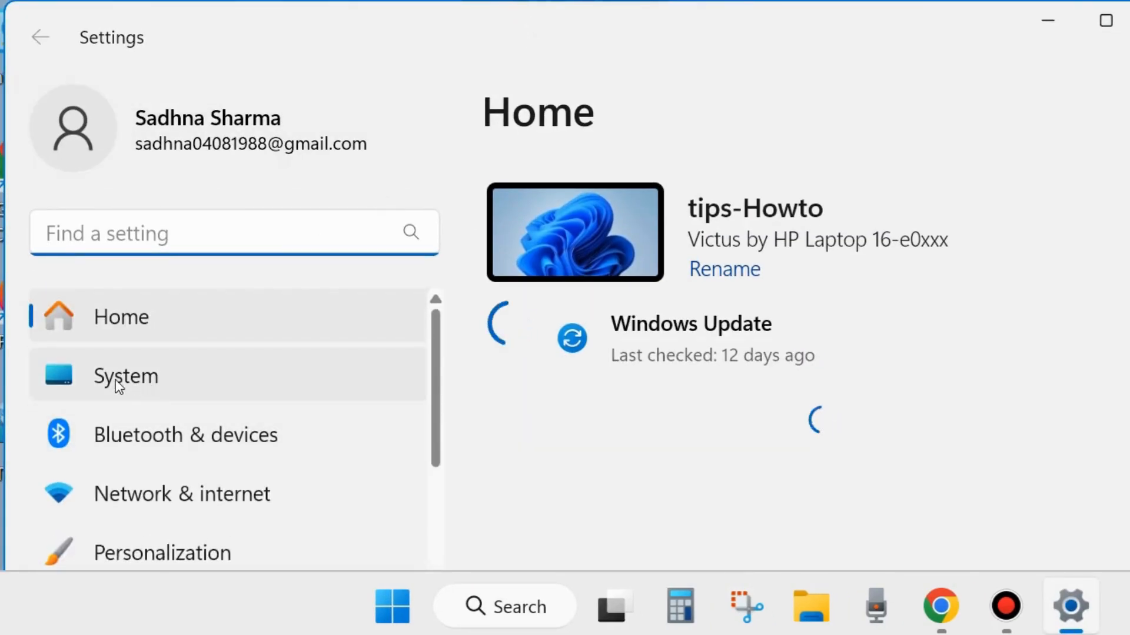
click(116, 382)
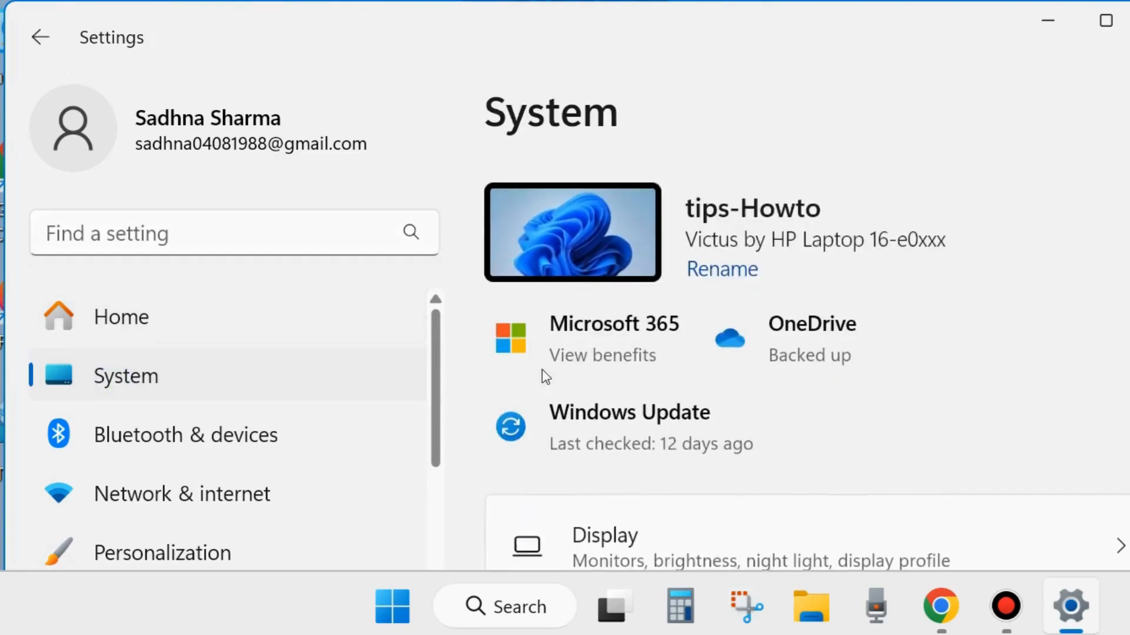
Open the Other troubleshooters page from the Troubleshoot section of the System settings.
scroll(735, 373, down, 10)
scroll(736, 376, down, 7)
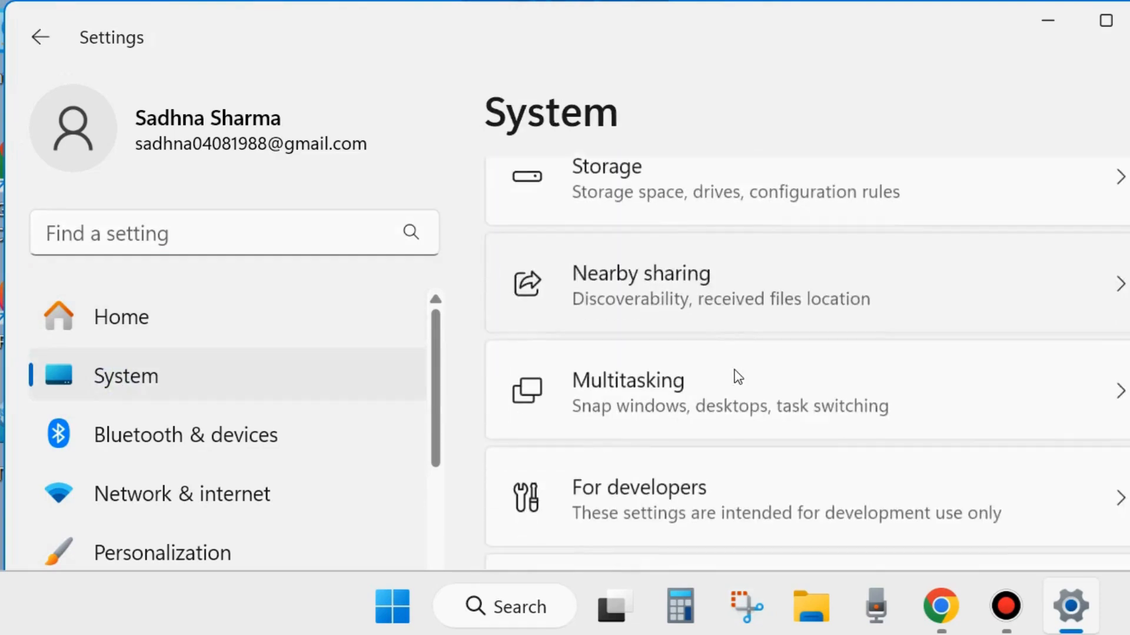
scroll(739, 376, down, 3)
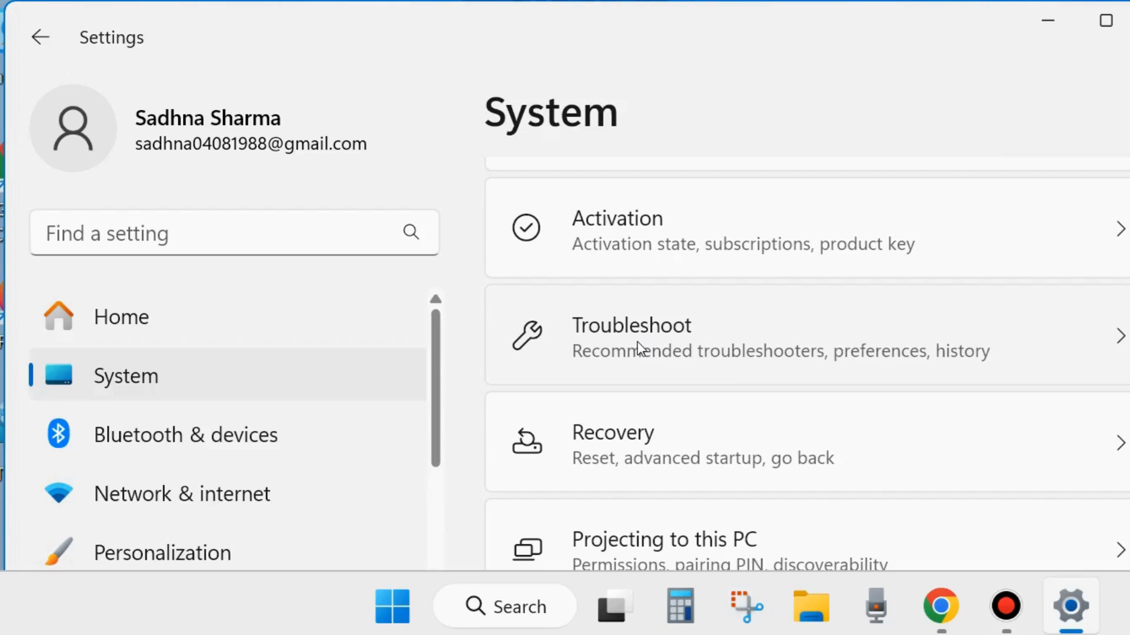
click(653, 346)
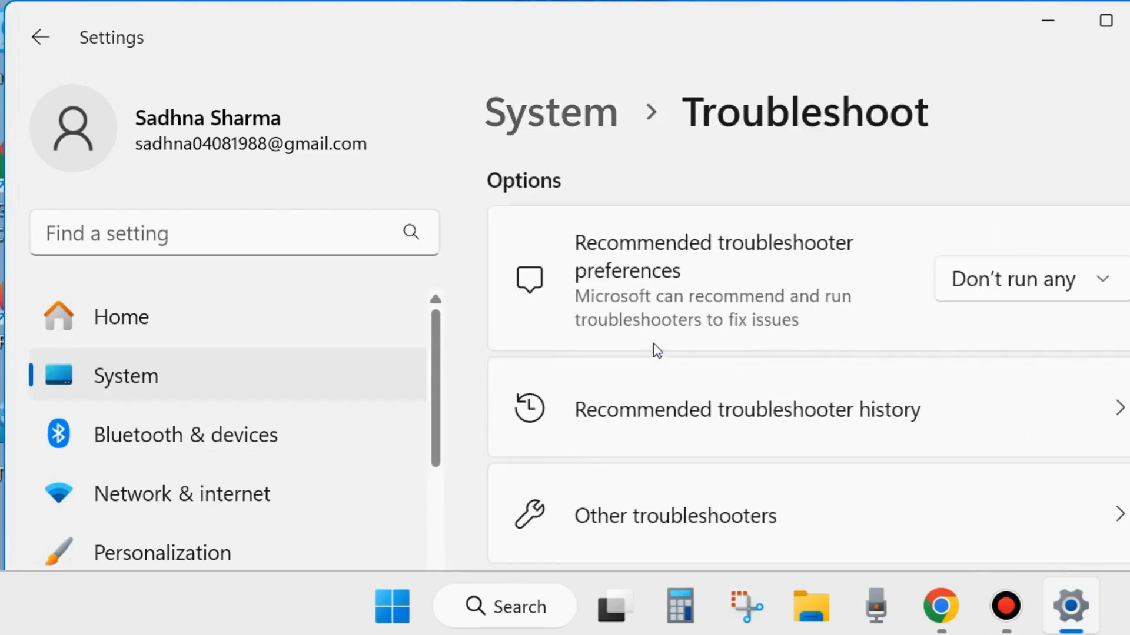
scroll(700, 356, down, 1)
scroll(700, 355, down, 2)
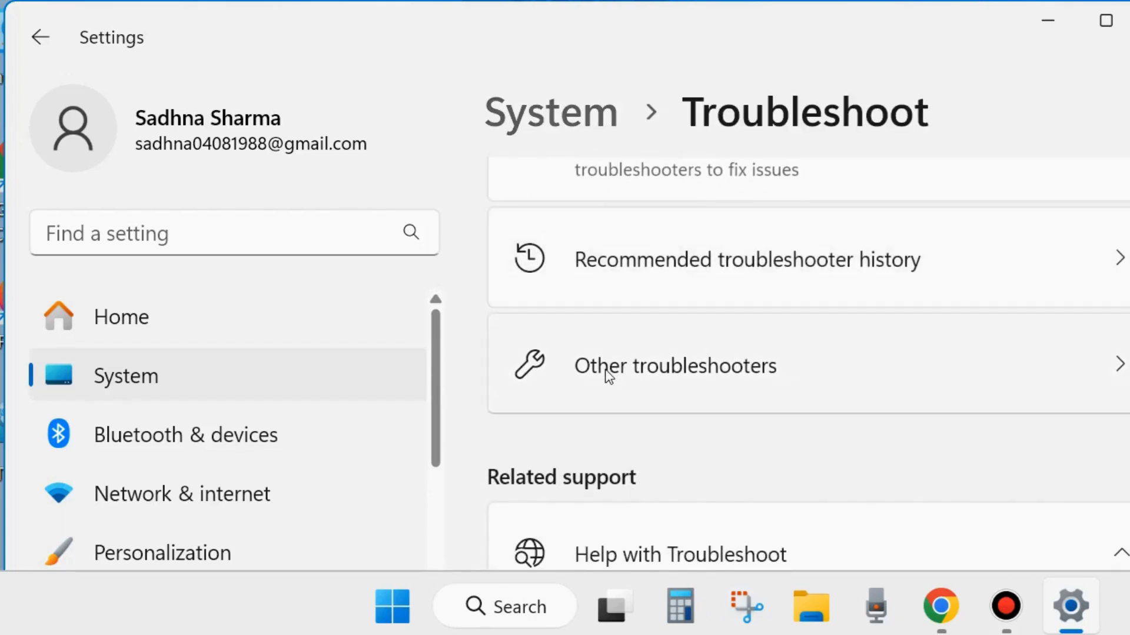
click(687, 375)
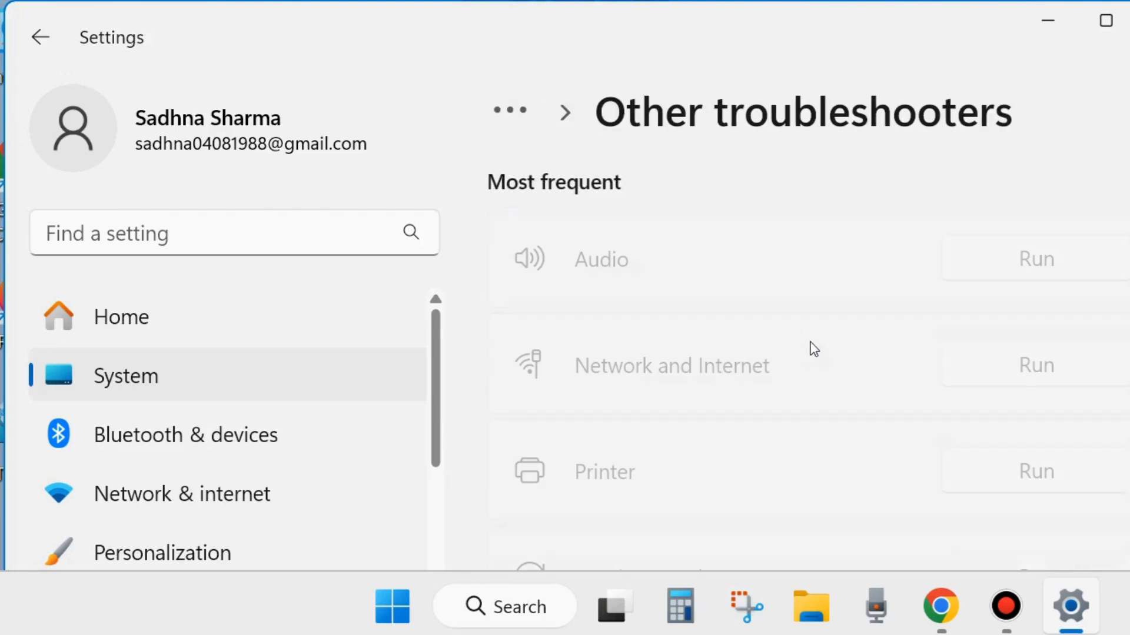
Run the Windows Update troubleshooter, then close the troubleshooter and the Settings window.
scroll(813, 347, down, 3)
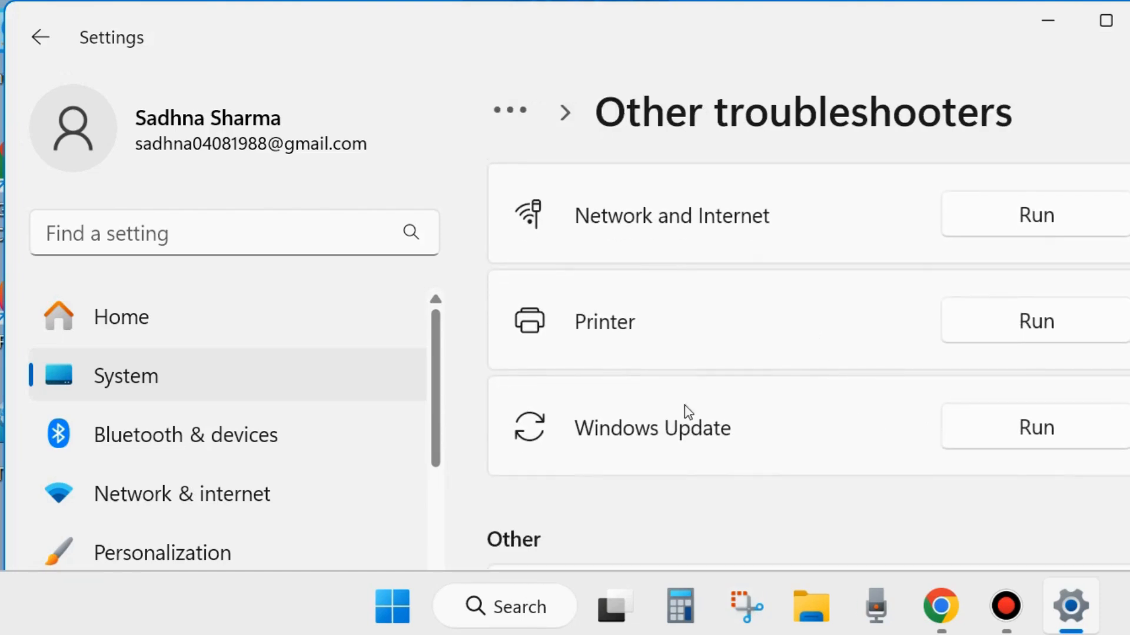
click(1036, 433)
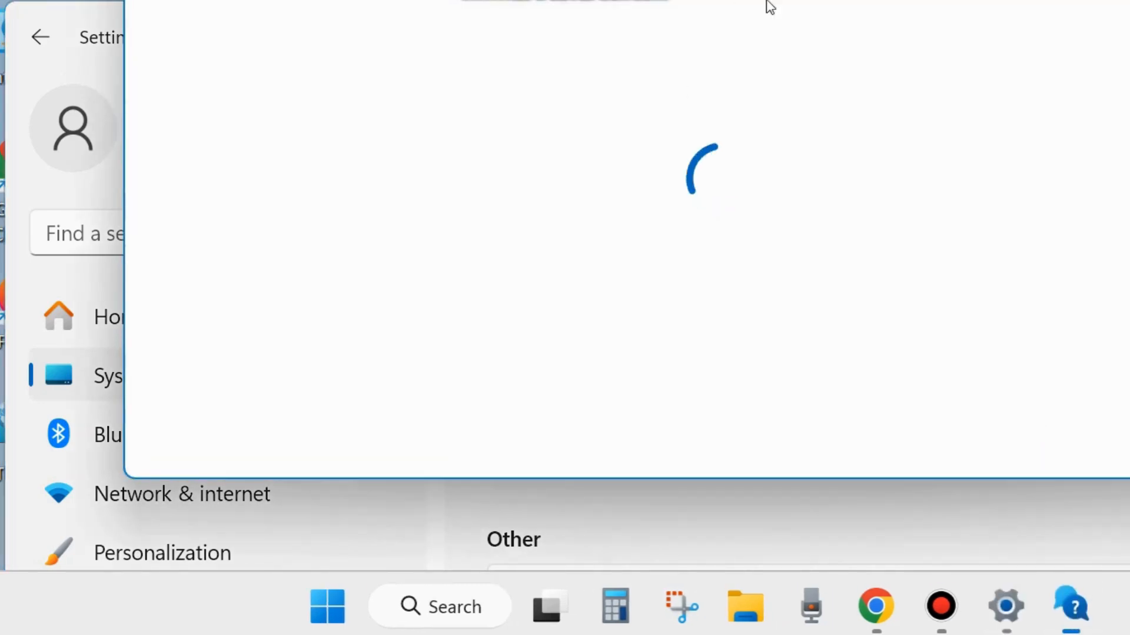
drag(681, 1, 590, 45)
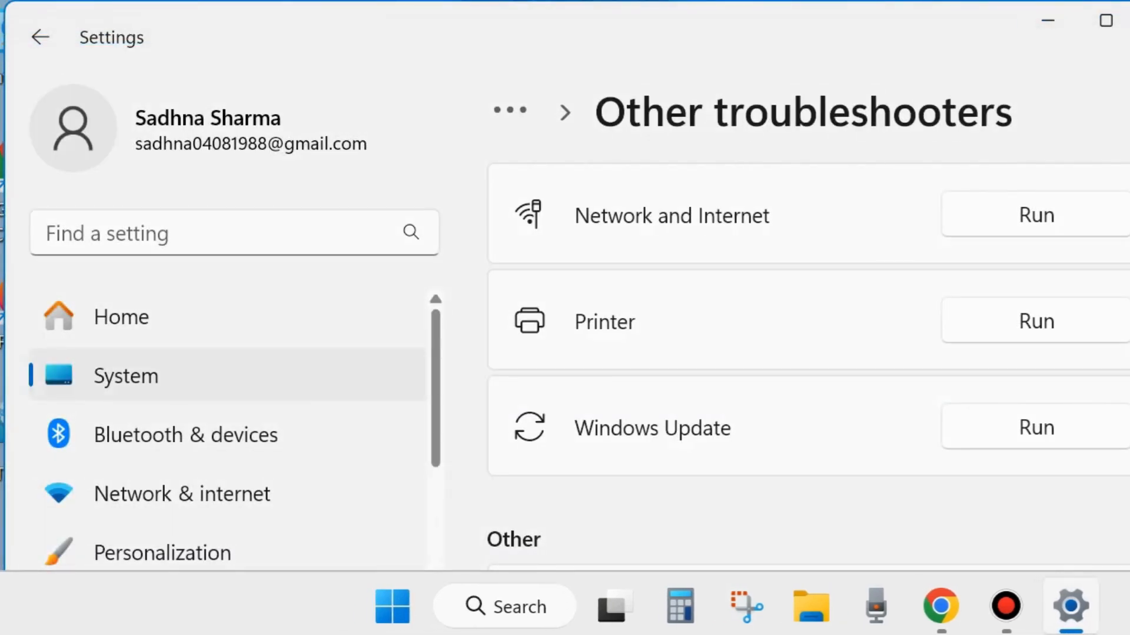
click(1127, 20)
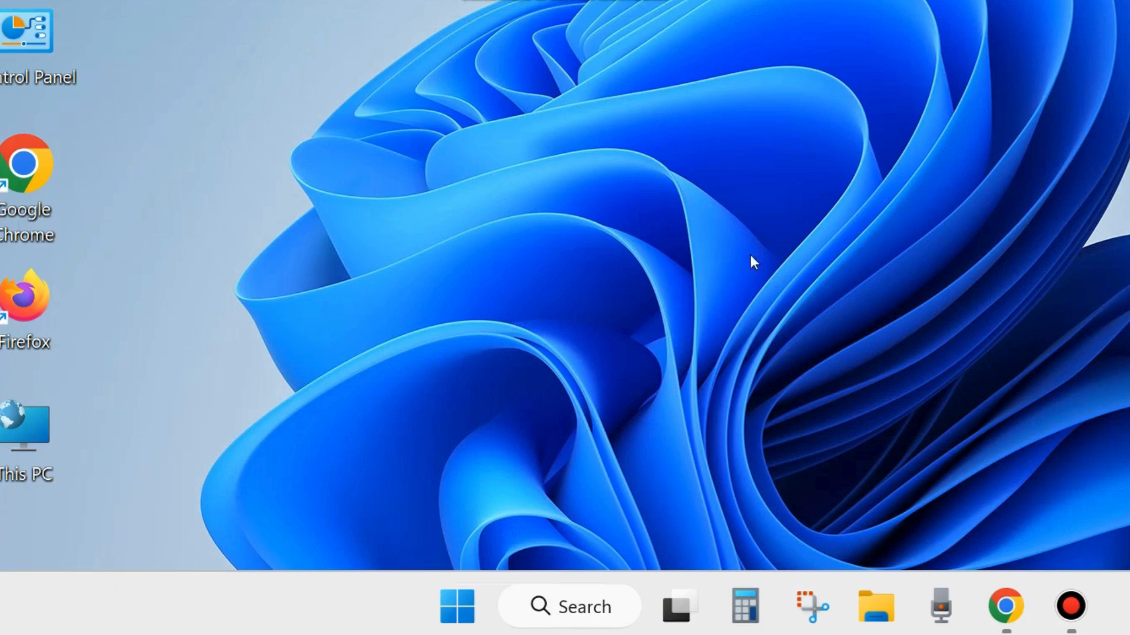
Launch Disk Cleanup with the Run command cleanmgr and choose the Windows (C:) drive for cleanup.
right_click(464, 605)
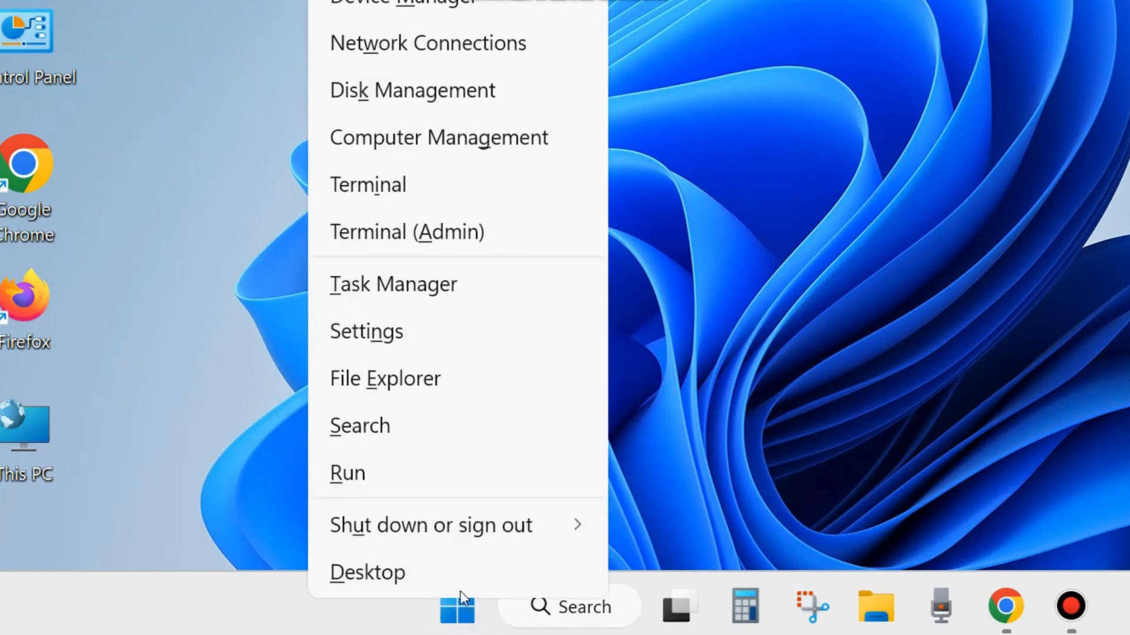
click(356, 478)
drag(299, 242, 556, 104)
text(cleanmgr)
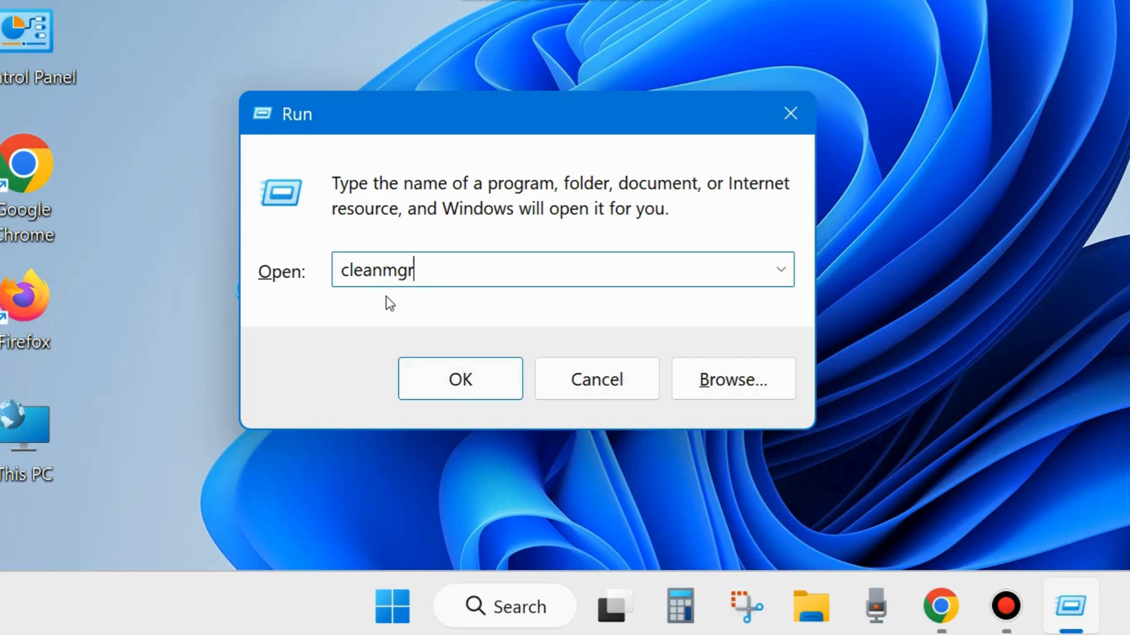
click(461, 378)
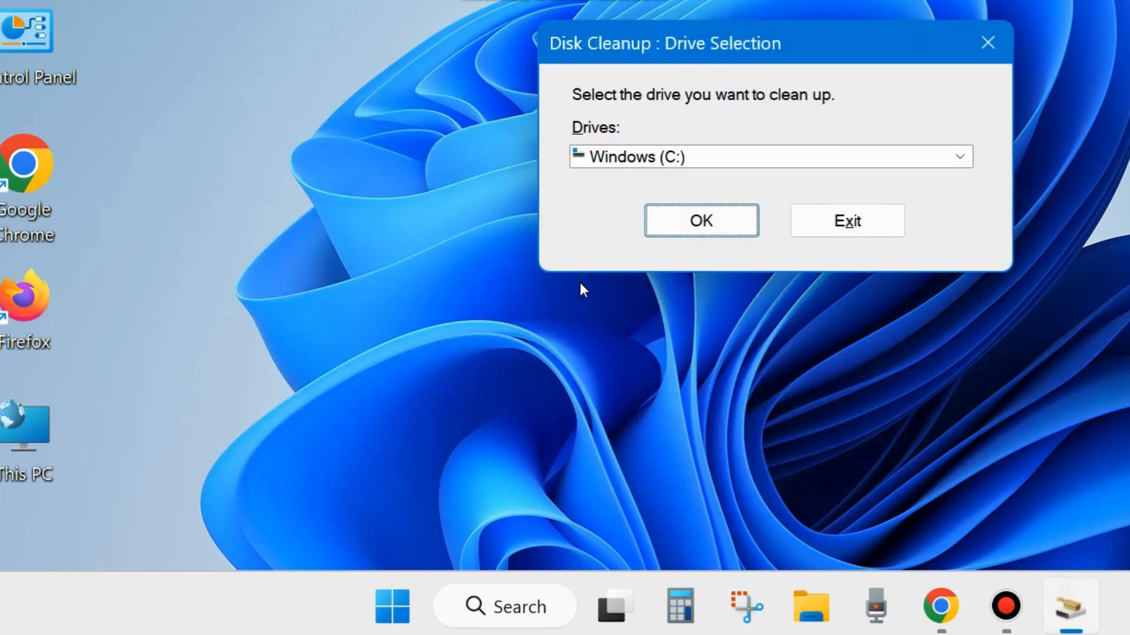
drag(759, 44, 563, 101)
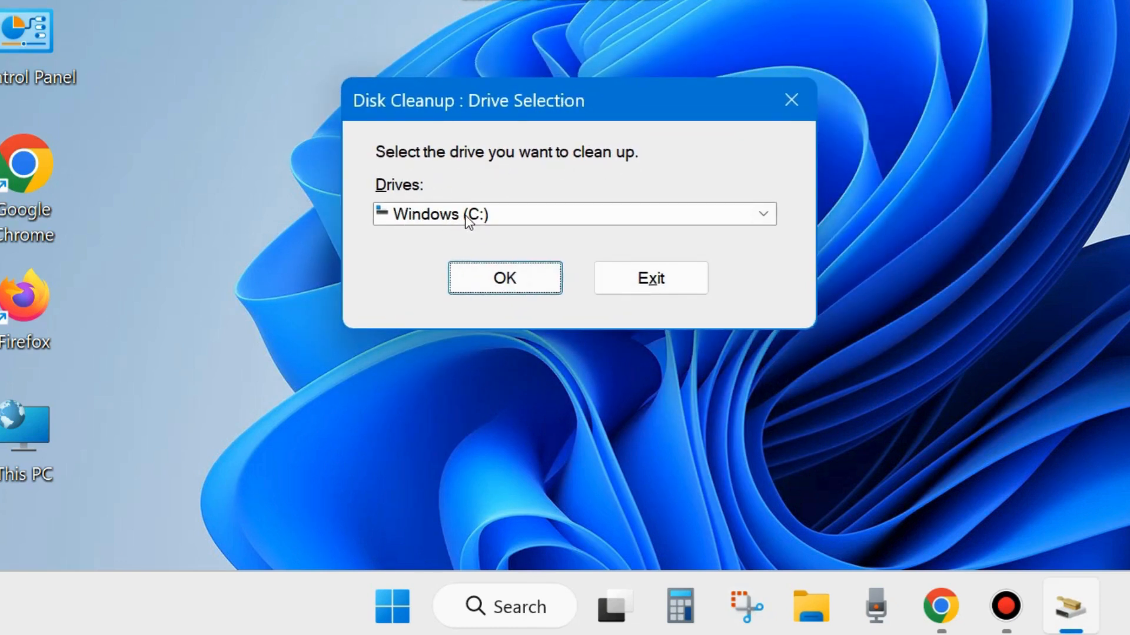
click(503, 279)
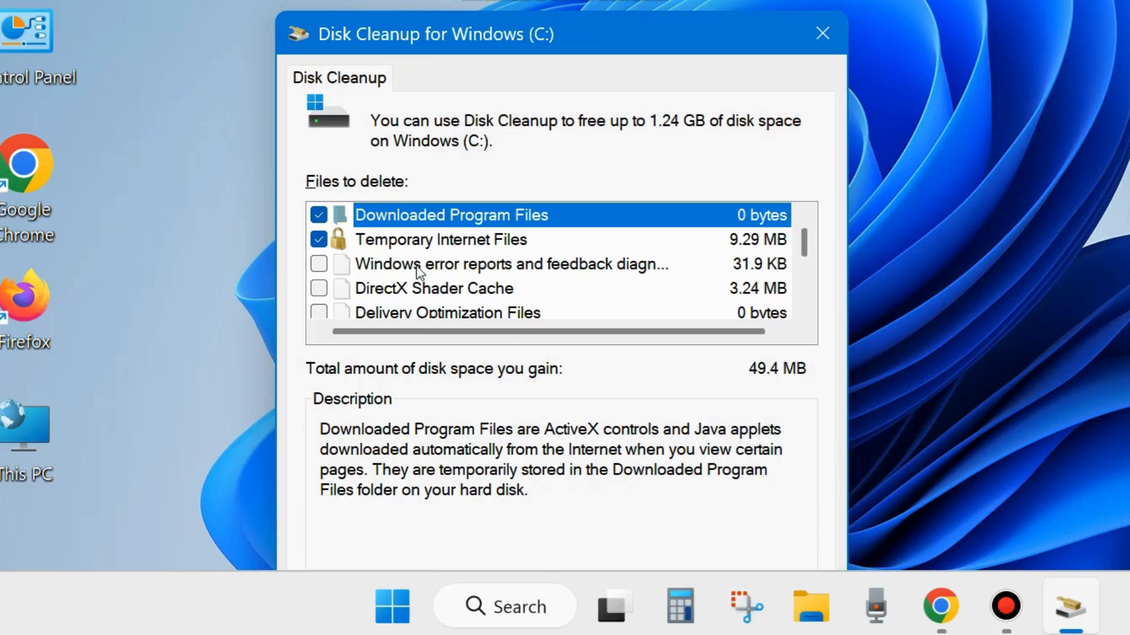
Mark Windows error reports, DirectX Shader Cache, Delivery Optimization Files, Recycle Bin, Temporary files and User file history for deletion.
click(319, 266)
click(319, 290)
click(318, 312)
scroll(392, 310, down, 1)
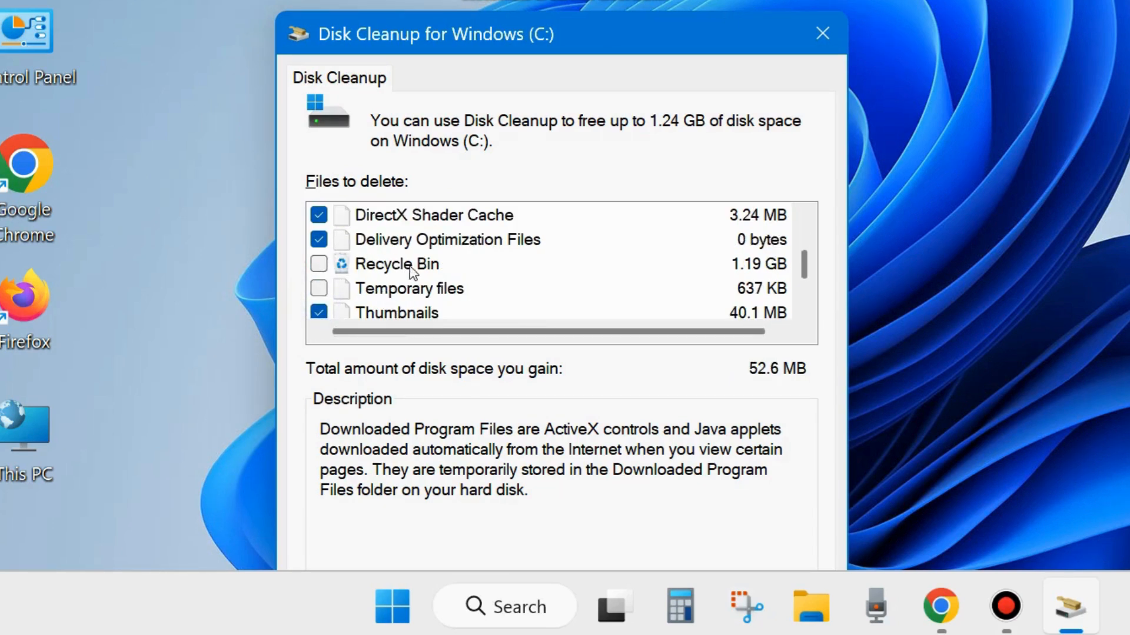
click(319, 265)
click(319, 289)
scroll(466, 307, down, 1)
click(321, 289)
Permanently delete the marked files and grant administrator permission for the protected folder and all current items.
drag(625, 43, 618, 0)
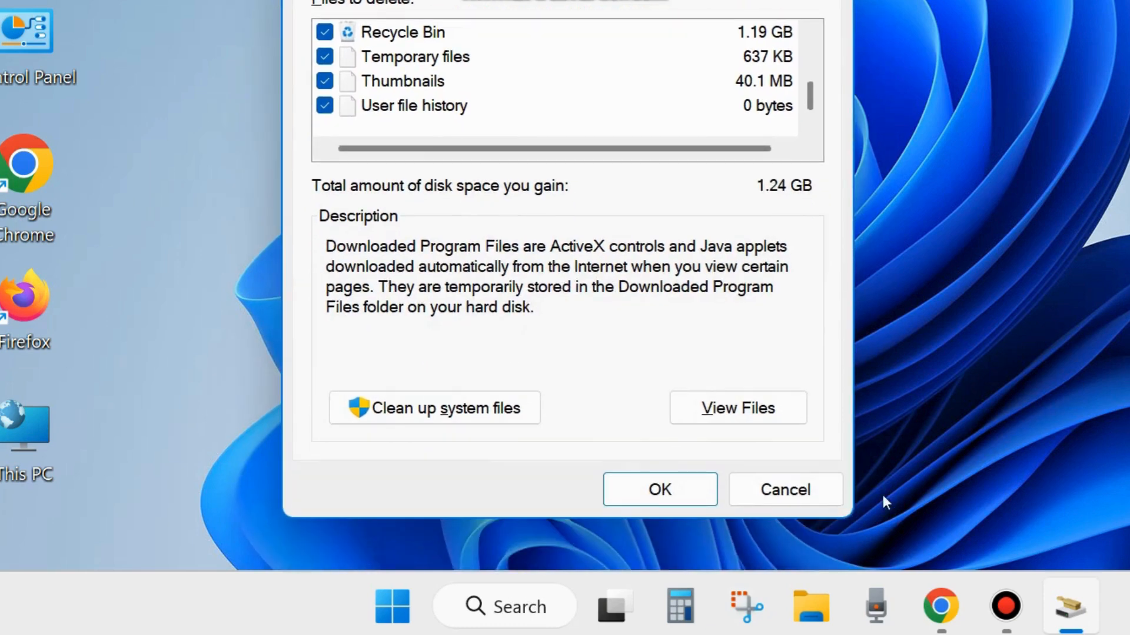
click(669, 493)
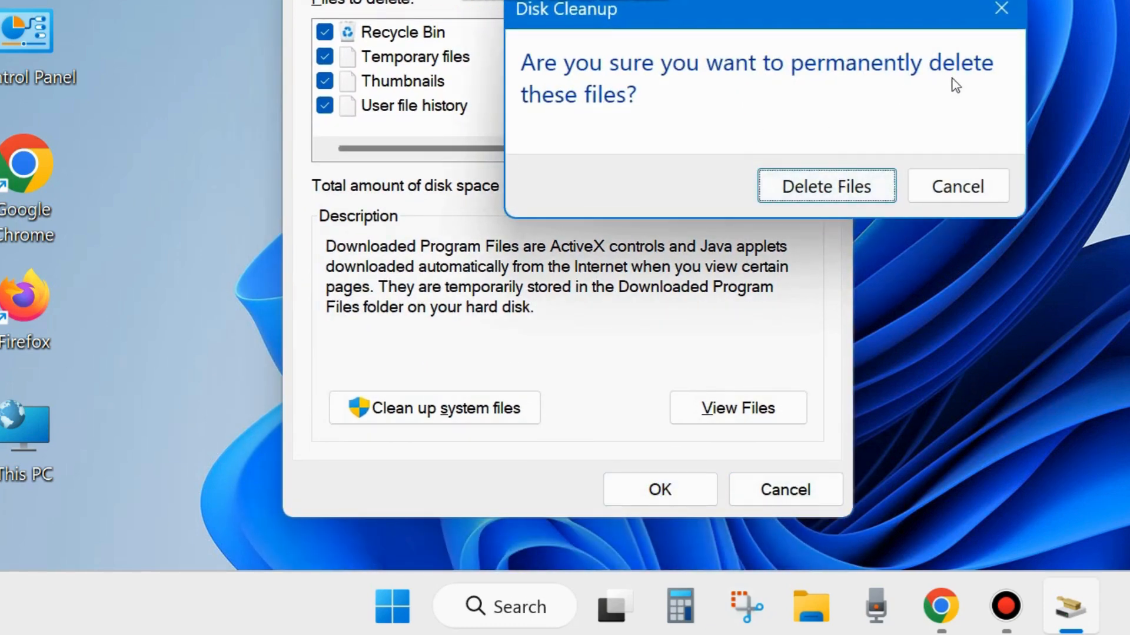
click(819, 185)
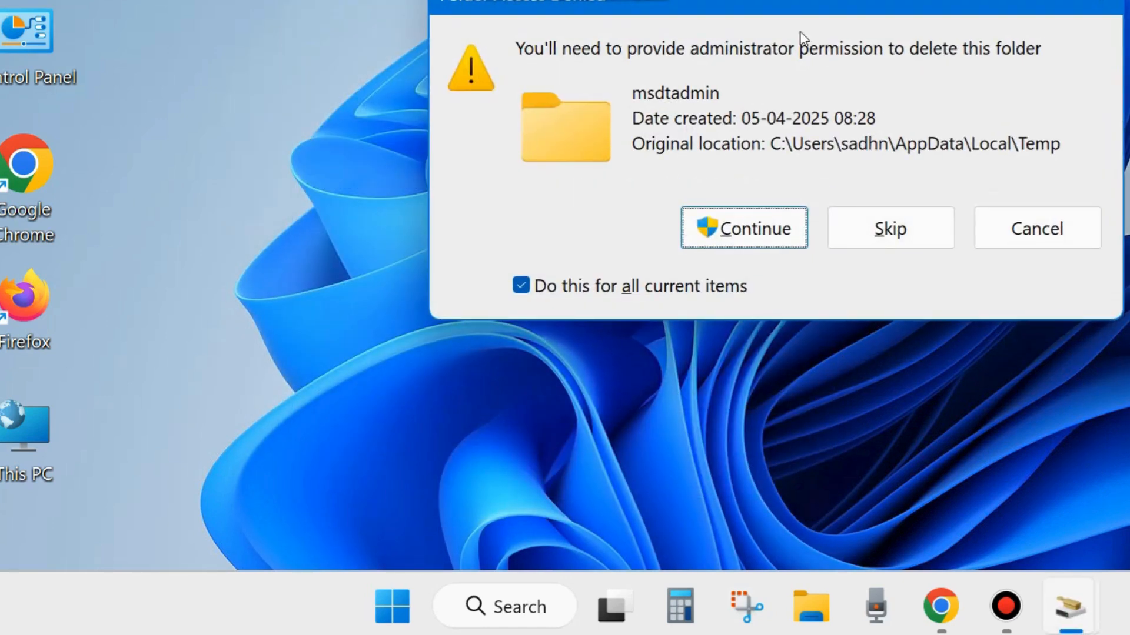
click(749, 229)
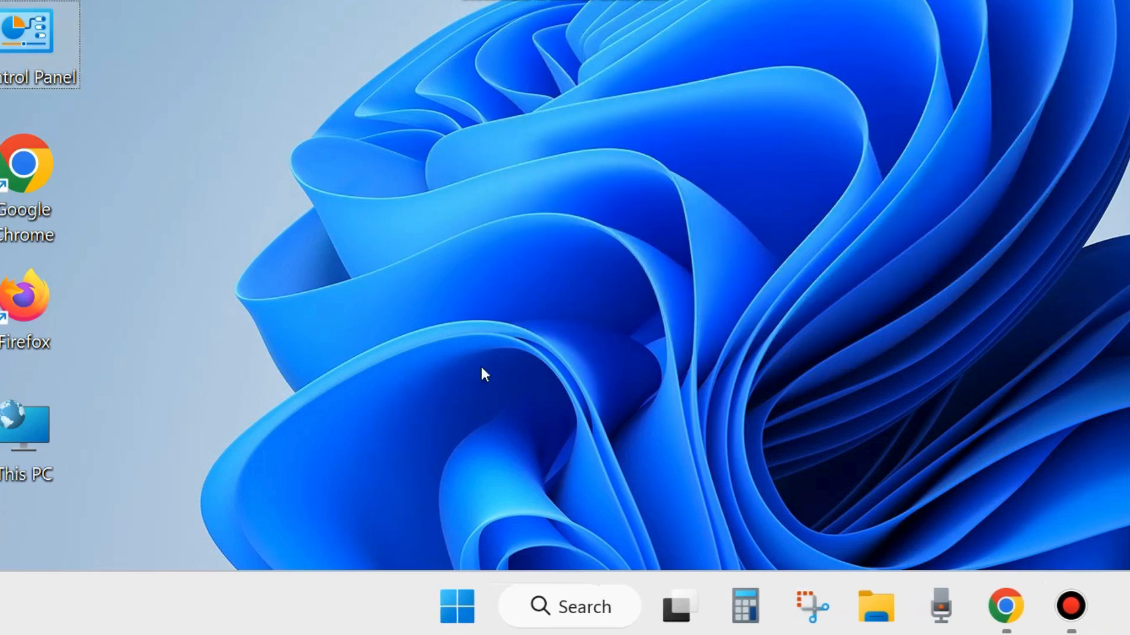
Open the Services console with the Run command services.msc.
right_click(457, 606)
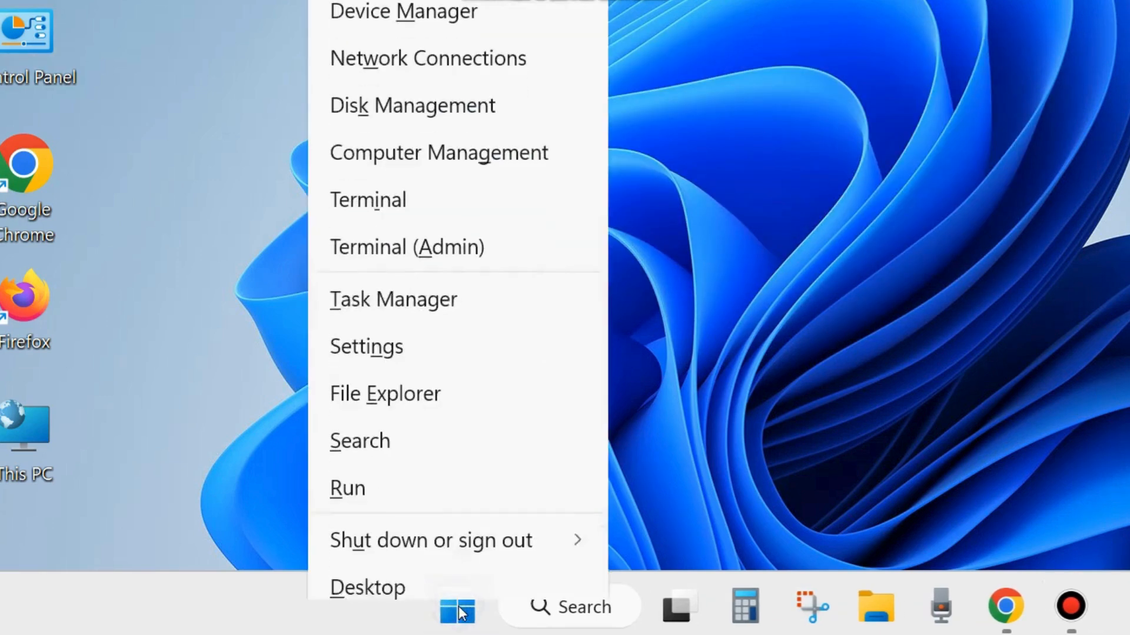
click(353, 478)
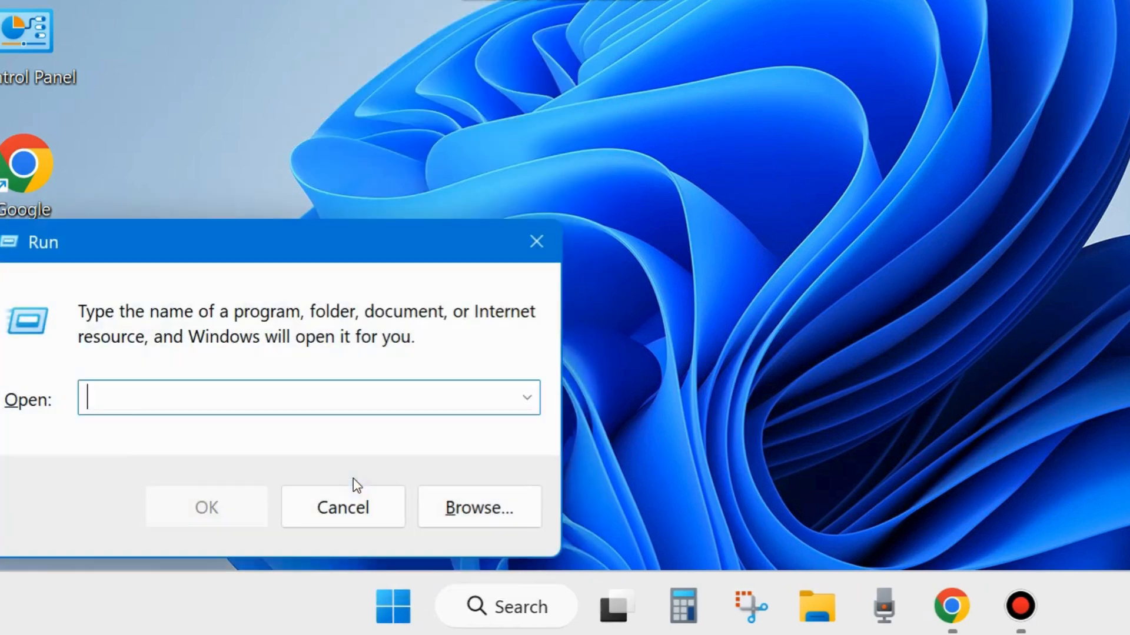
drag(250, 245, 543, 109)
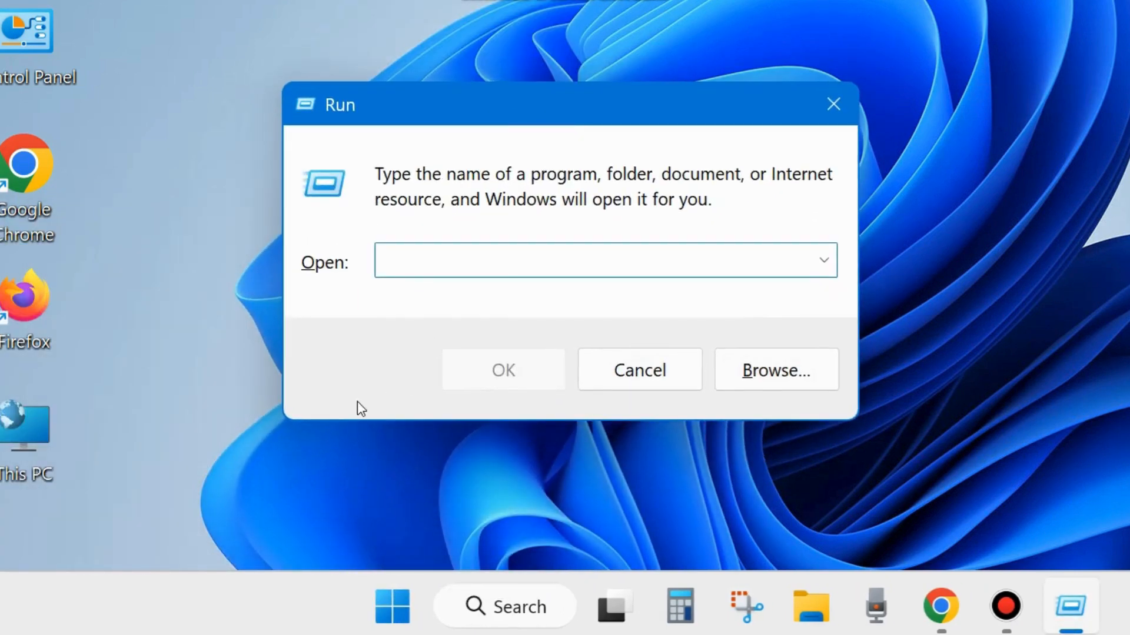
text(services)
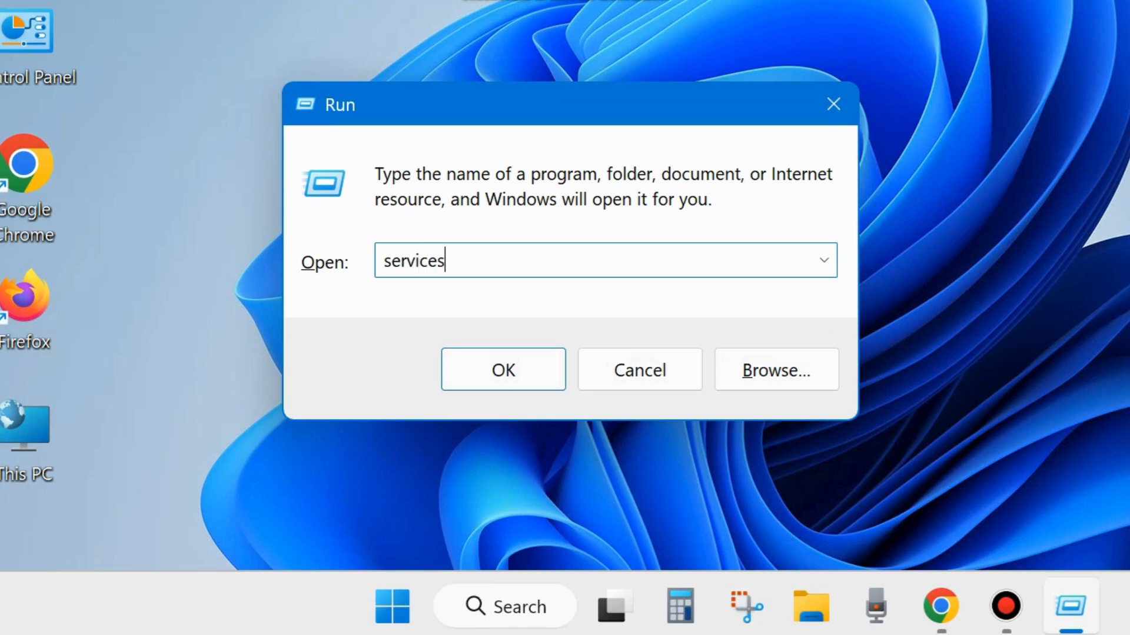
text(.msc)
click(502, 371)
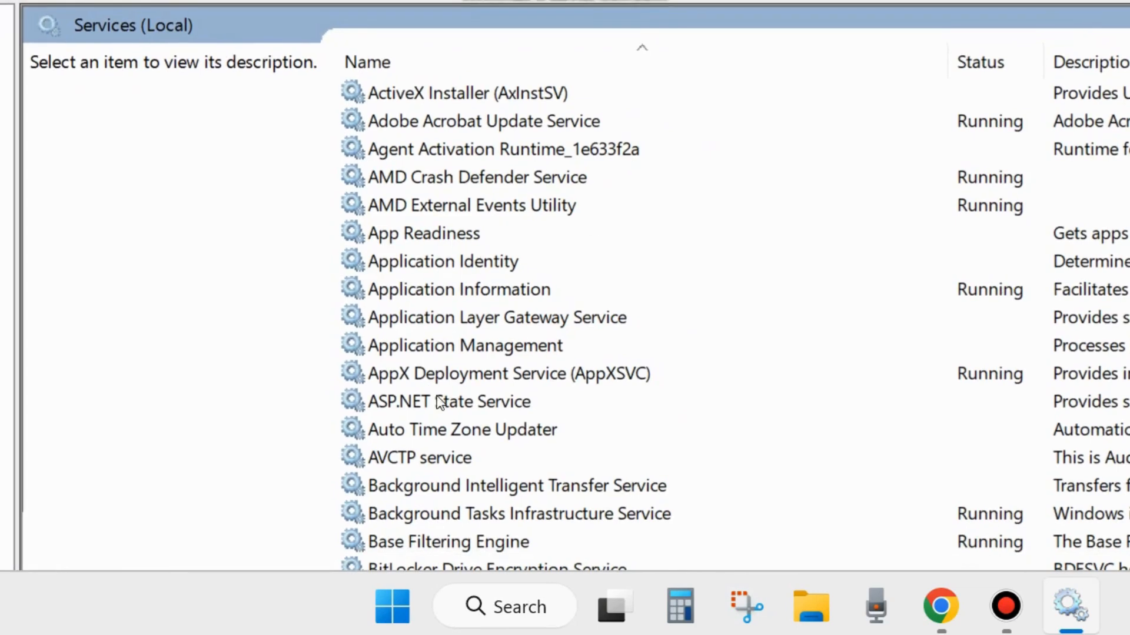
Start the Background Intelligent Transfer Service.
scroll(441, 456, down, 2)
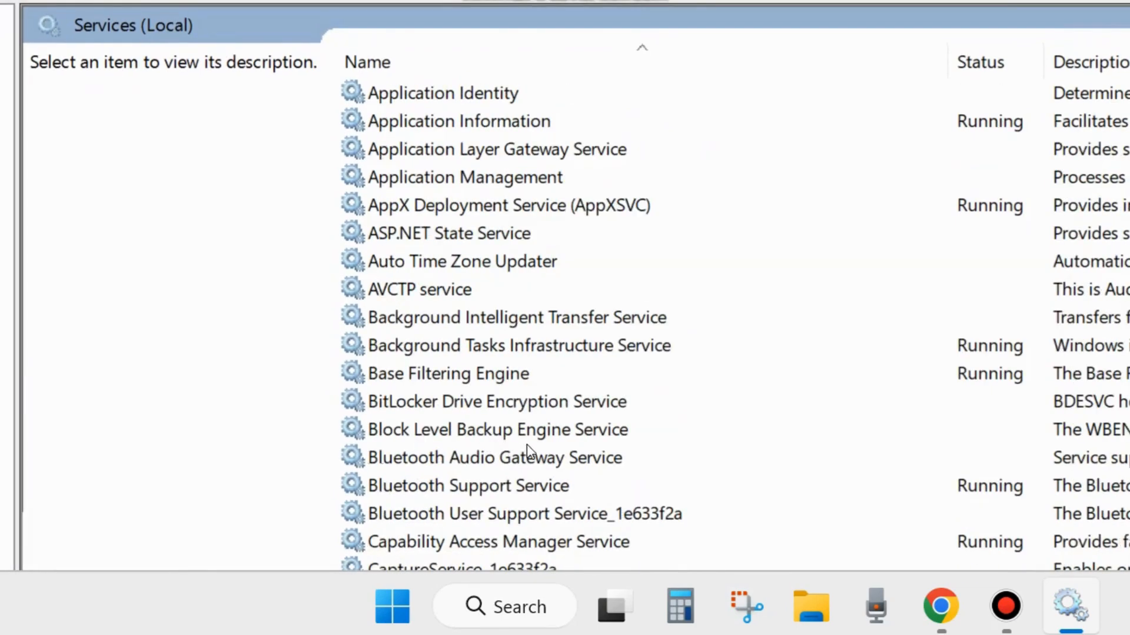
click(496, 321)
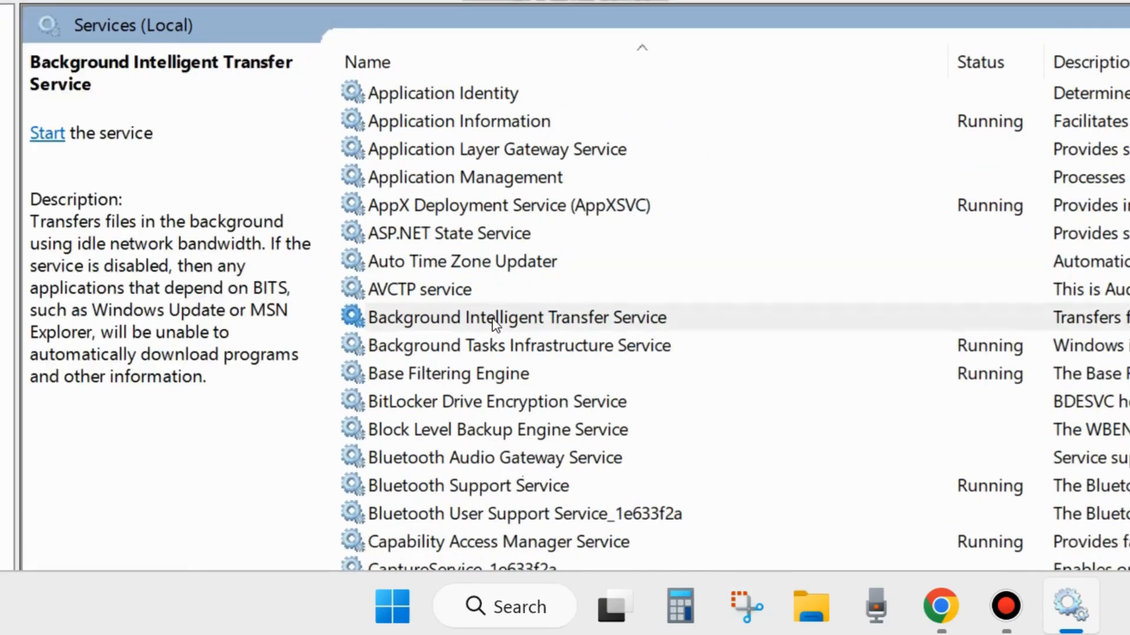
right_click(551, 316)
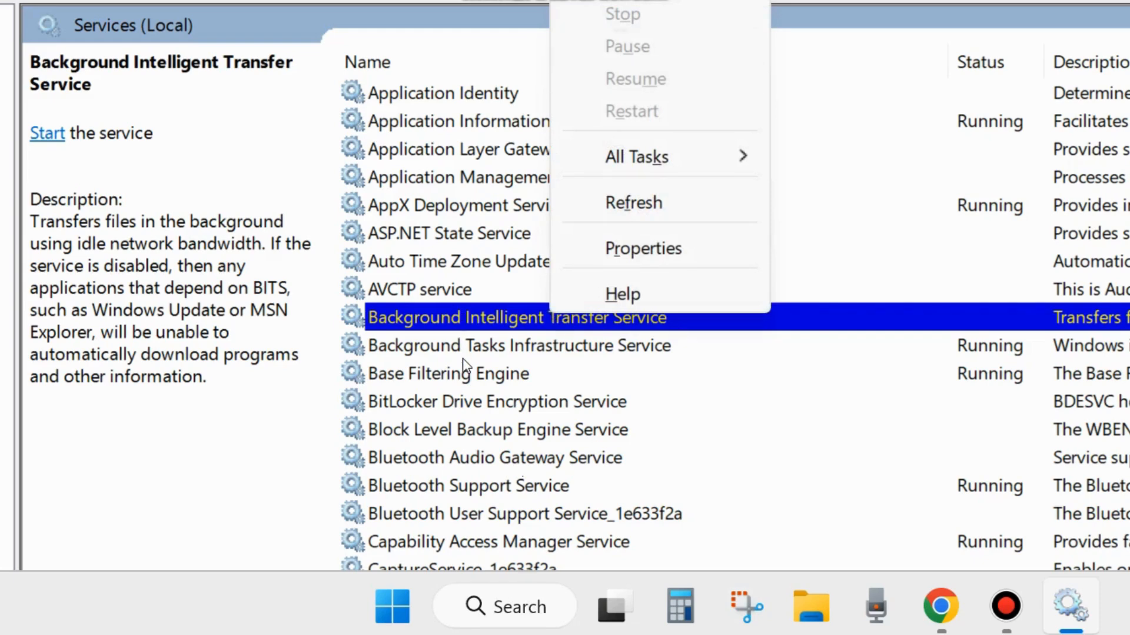
key(Escape)
scroll(471, 318, up, 2)
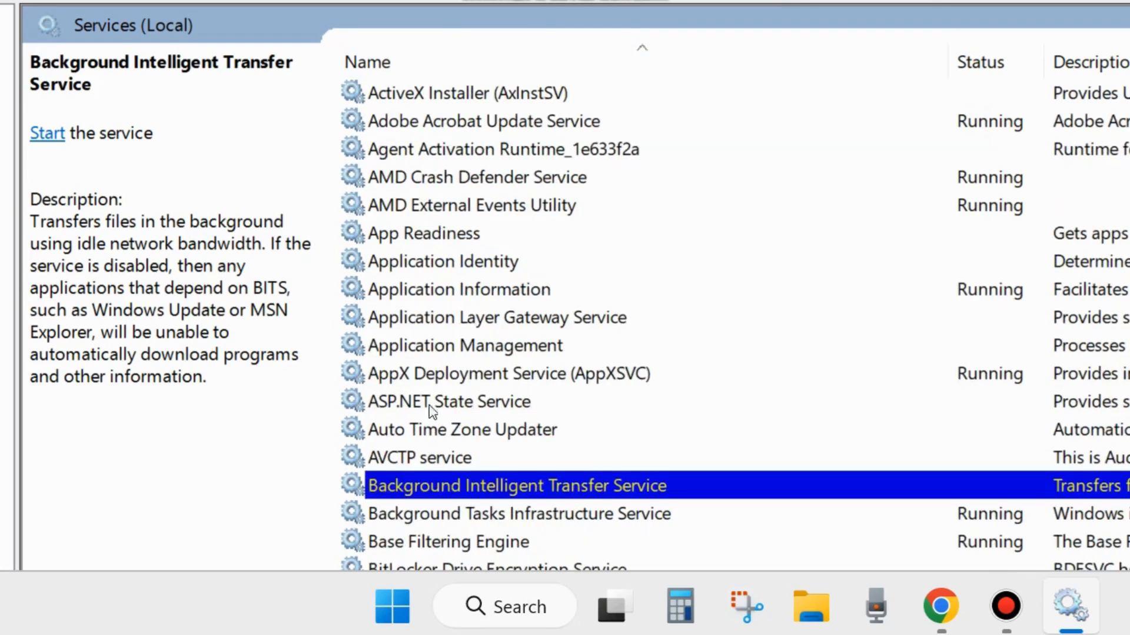
right_click(425, 486)
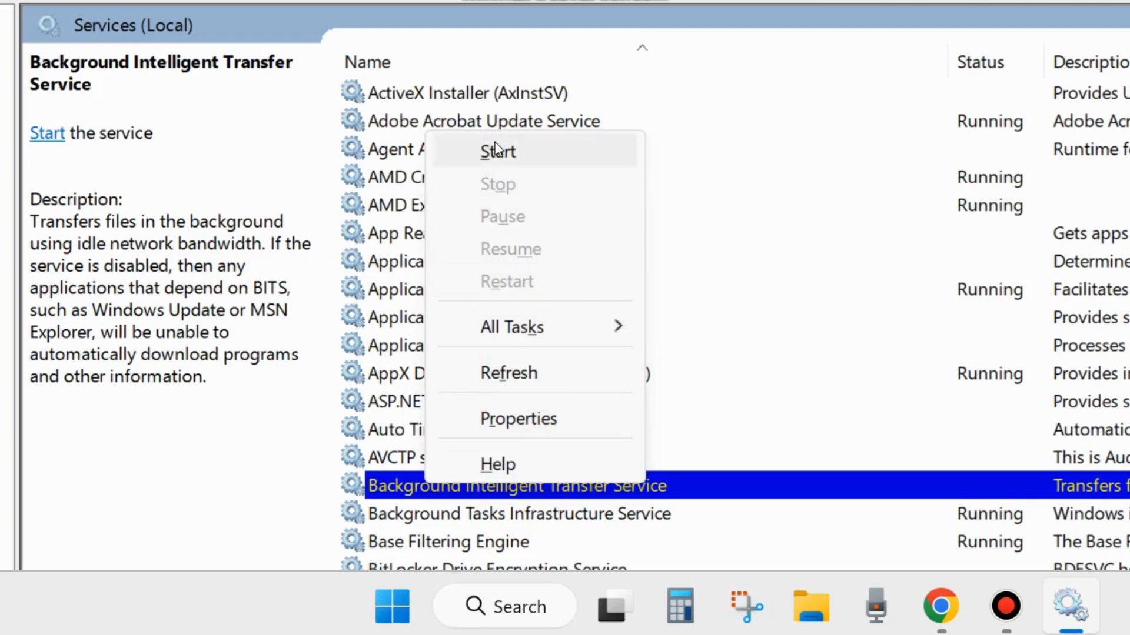
click(500, 153)
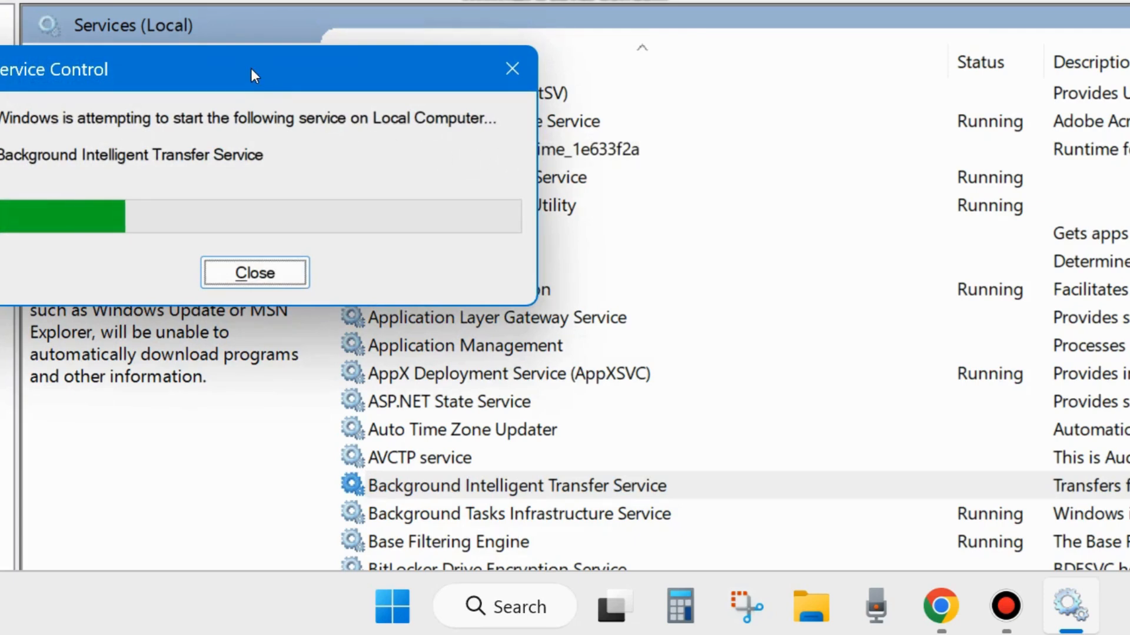
Set the startup type of the Background Intelligent Transfer Service to Automatic and apply the change.
drag(250, 68, 447, 90)
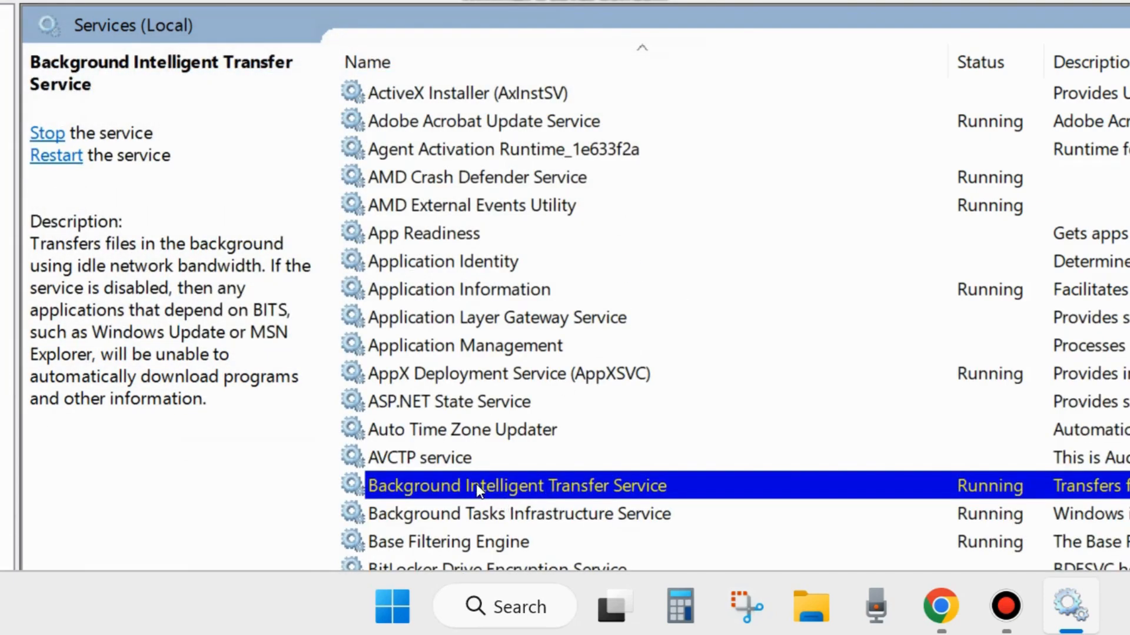
double_click(475, 483)
drag(285, 0, 558, 40)
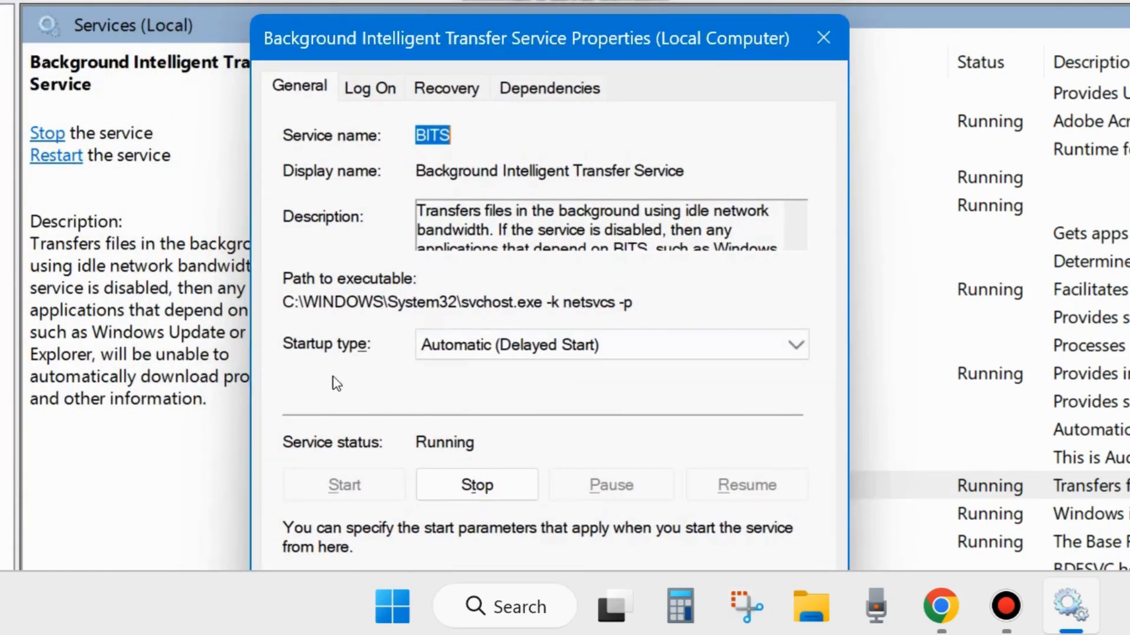
click(613, 348)
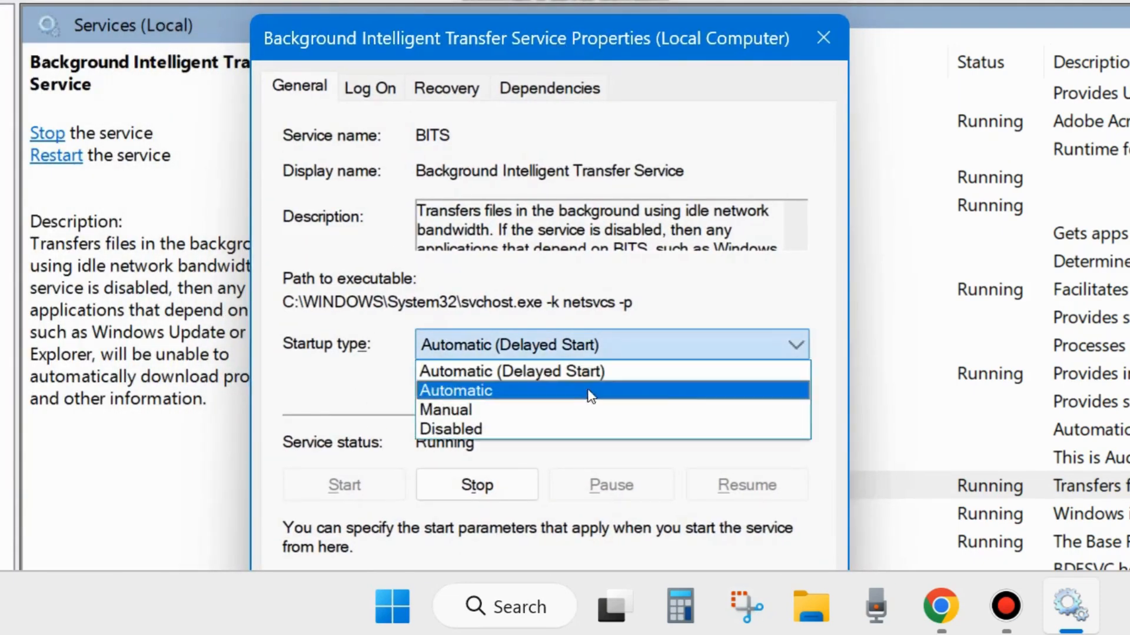
click(486, 391)
drag(525, 50, 531, 0)
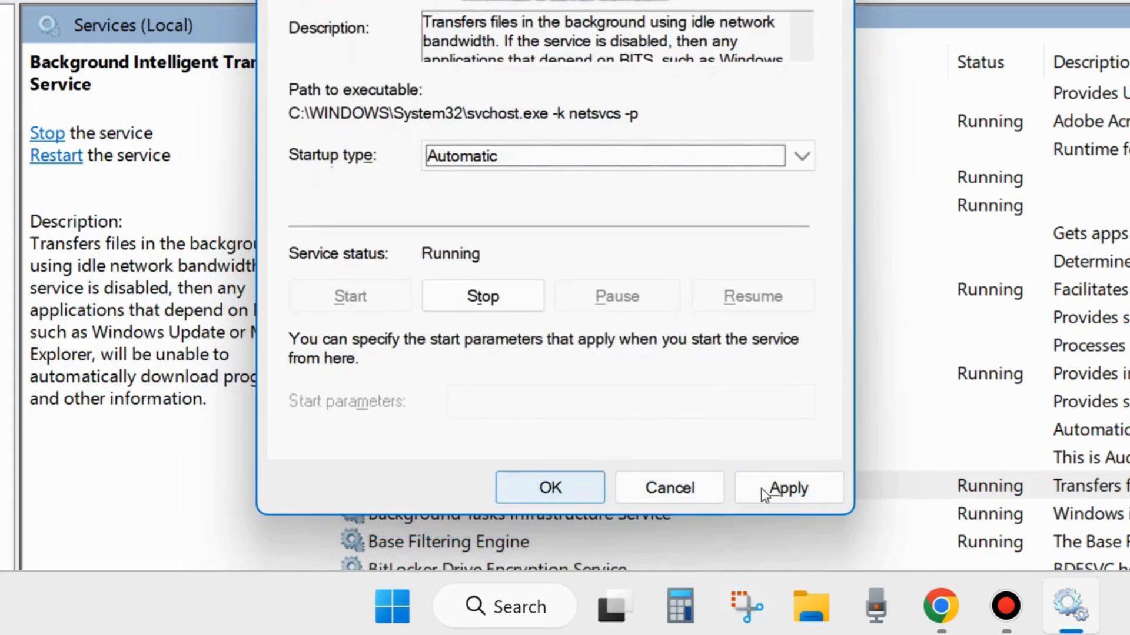
click(784, 488)
click(550, 488)
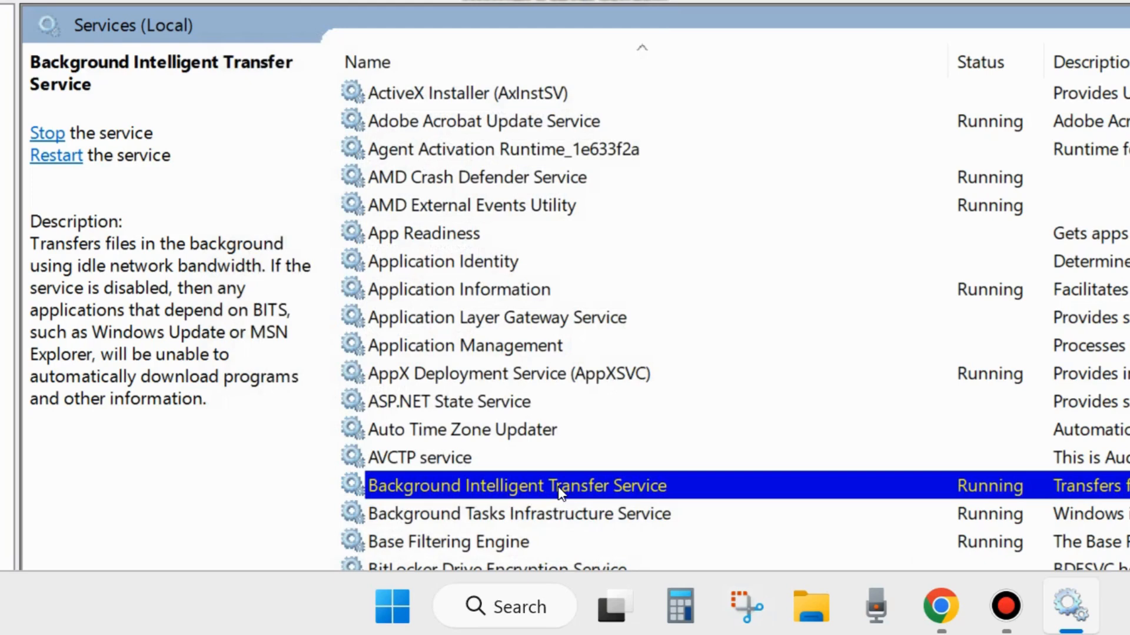
Restart the Cryptographic Services service.
scroll(603, 381, down, 4)
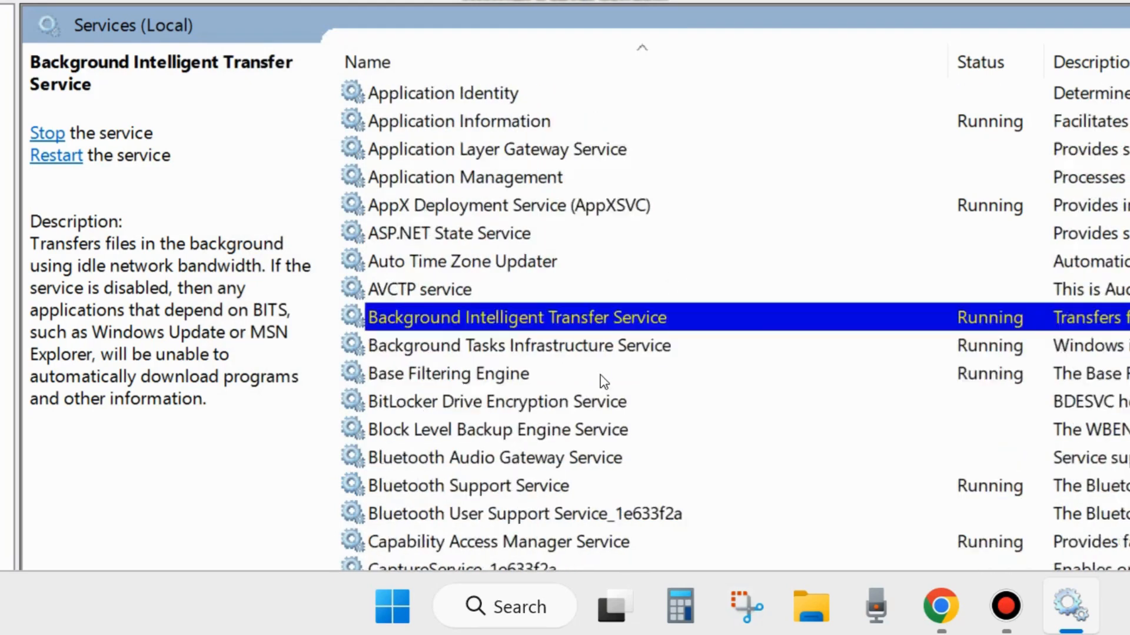
scroll(450, 436, down, 8)
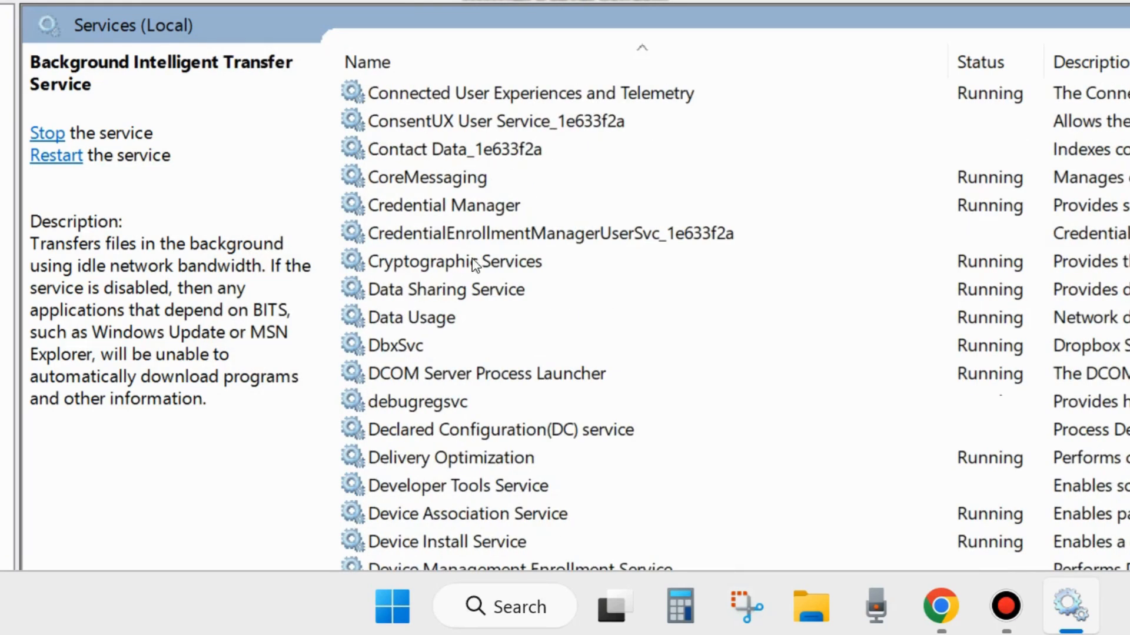
click(446, 262)
scroll(481, 327, up, 1)
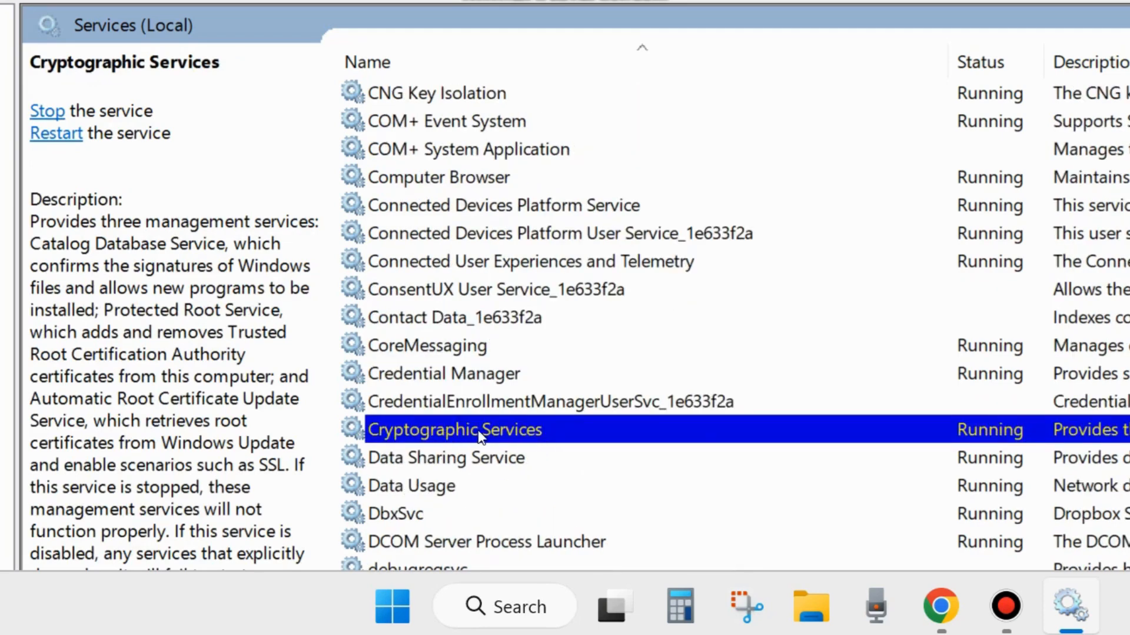
right_click(480, 431)
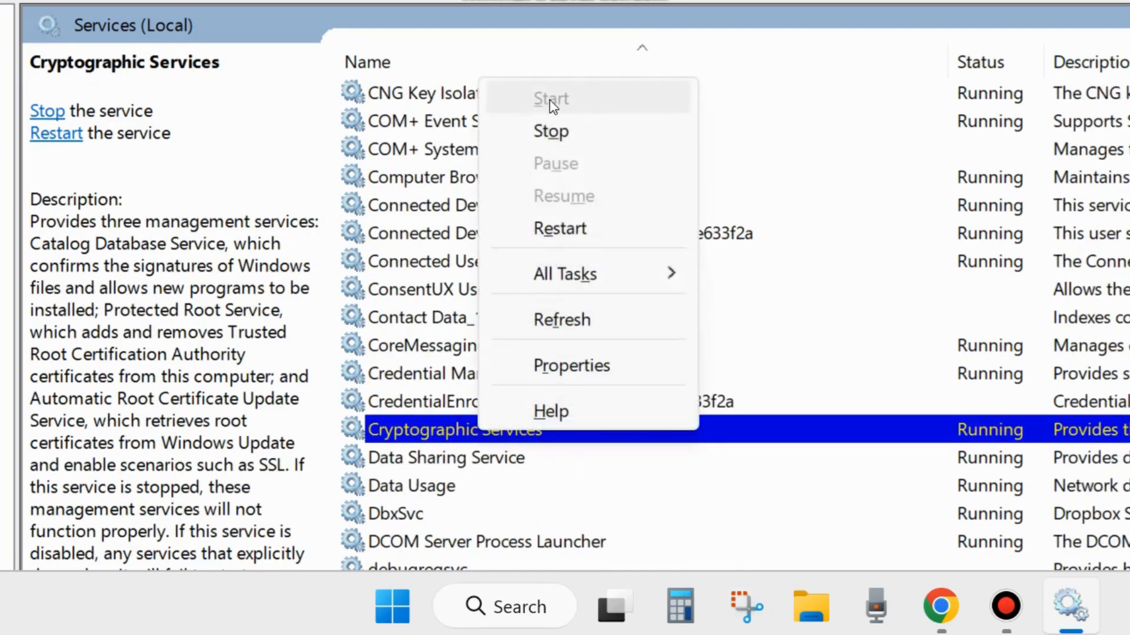
click(566, 229)
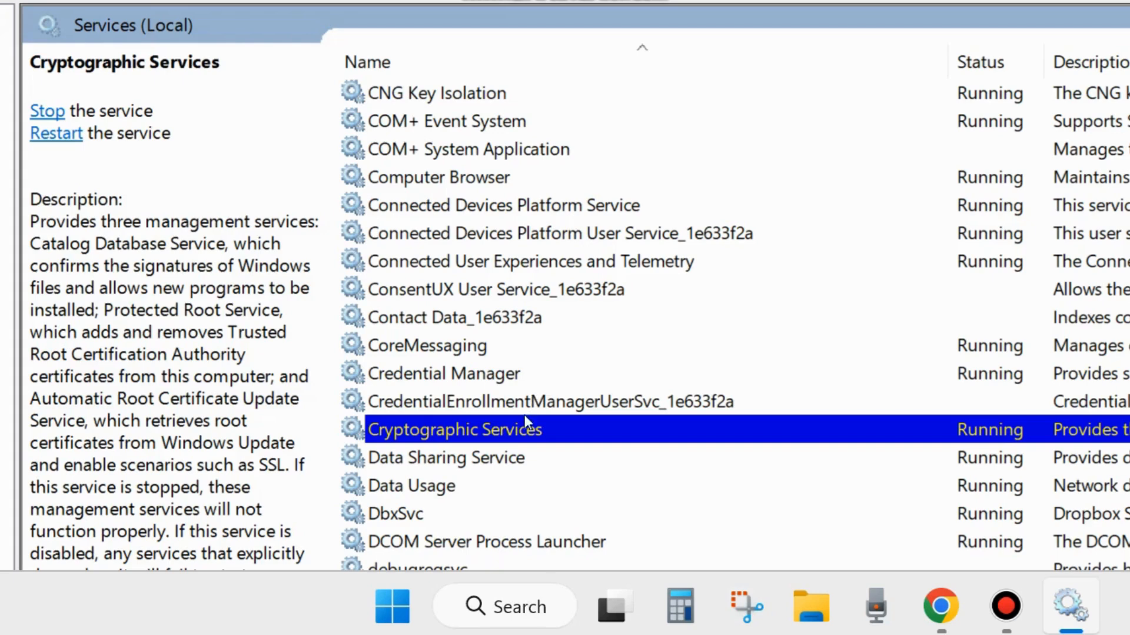
Choose Automatic as the startup type in the Cryptographic Services properties and confirm.
double_click(494, 436)
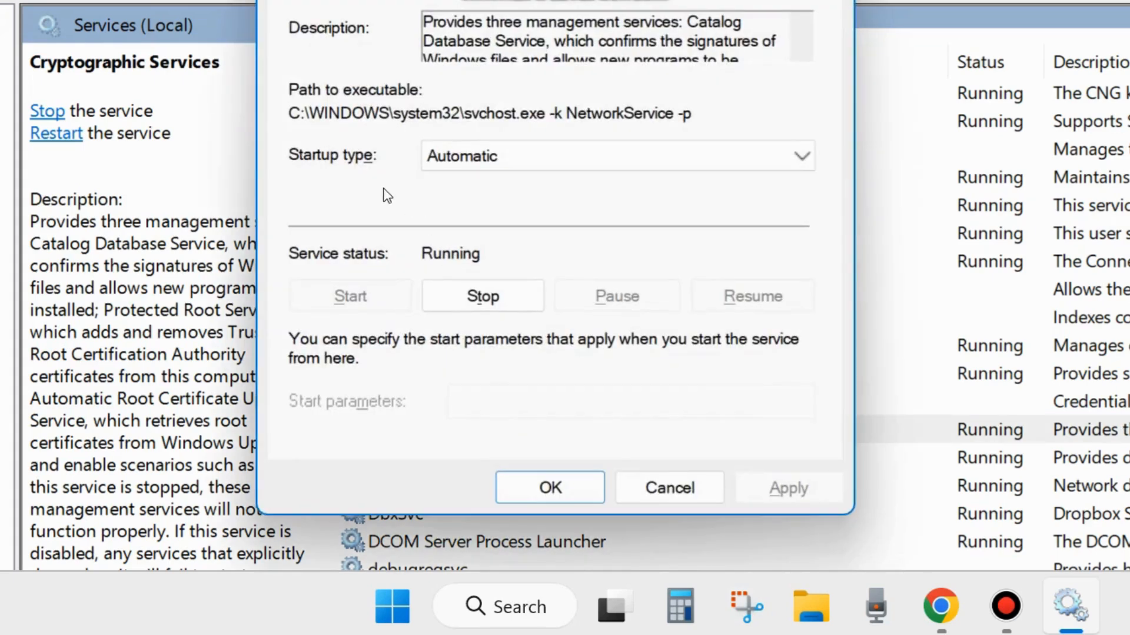
click(474, 160)
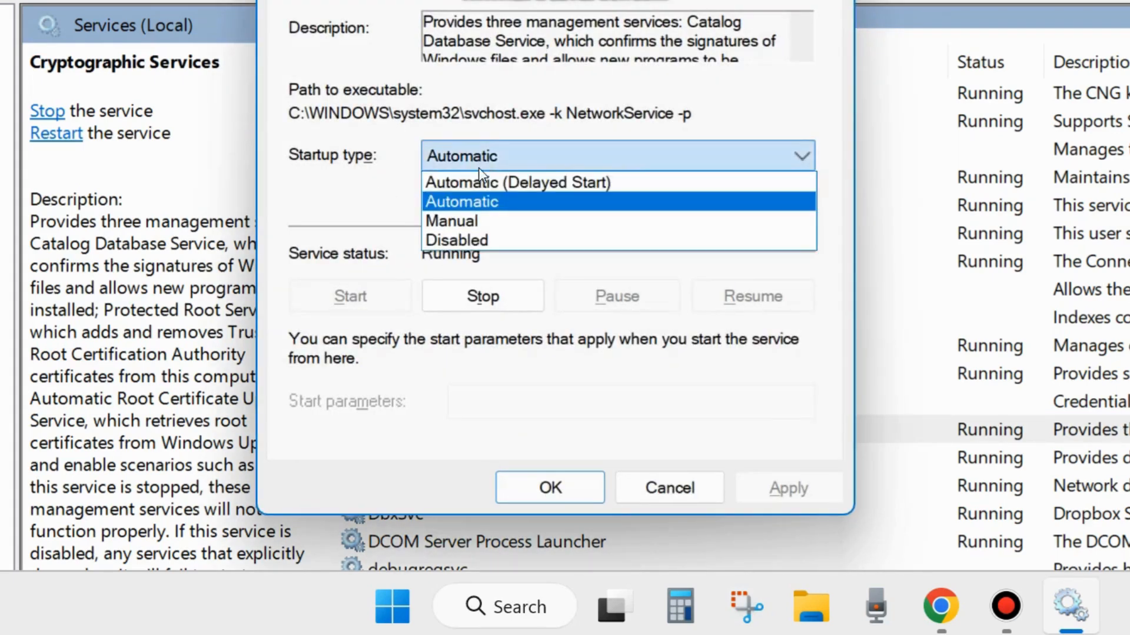
click(486, 202)
click(550, 481)
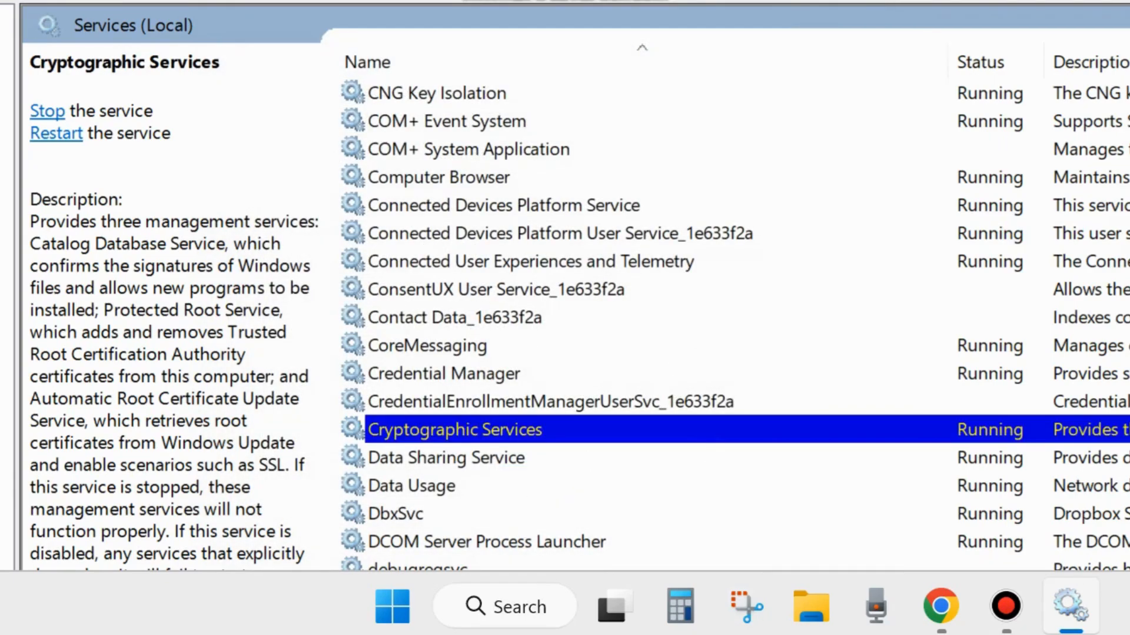
Start the Windows Installer service and check its startup type in the service properties.
scroll(562, 292, down, 7)
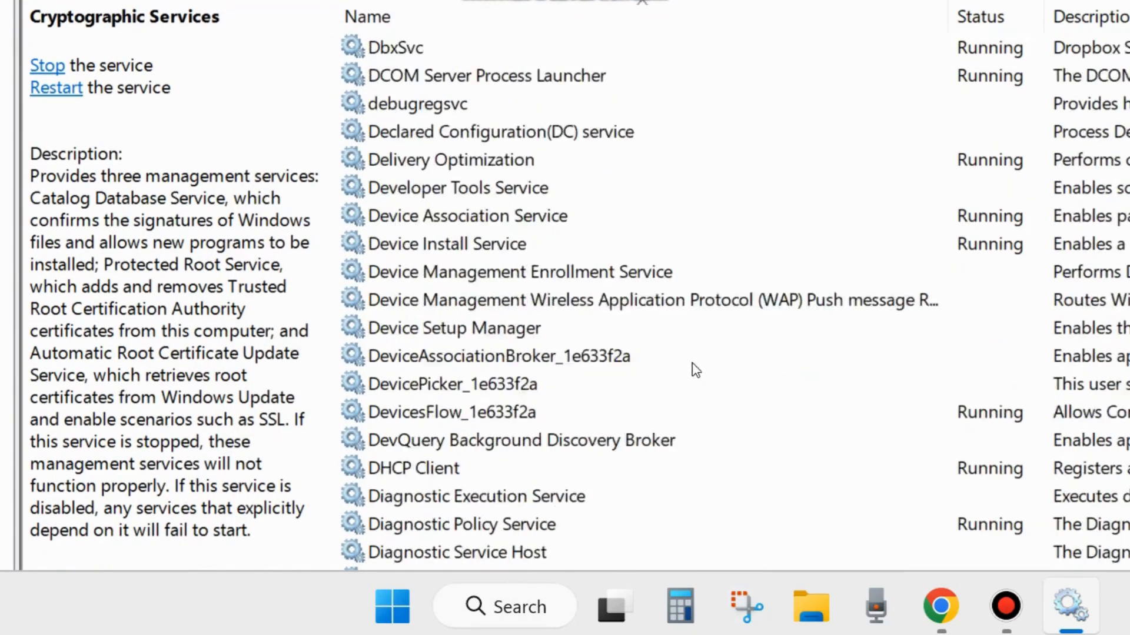
scroll(563, 292, down, 20)
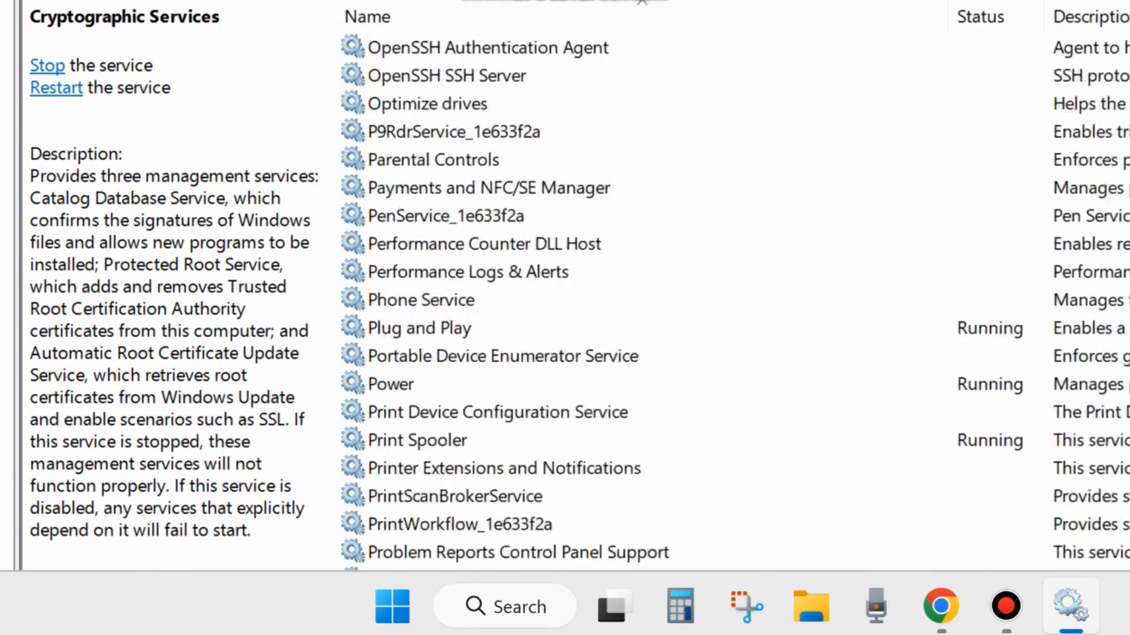
scroll(562, 293, down, 10)
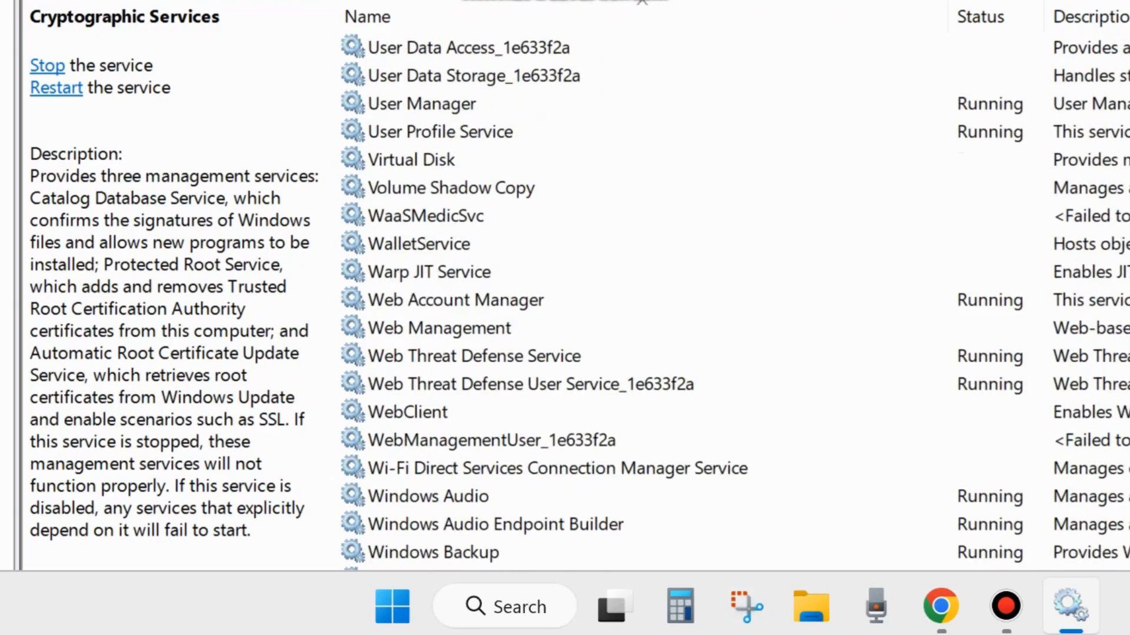
scroll(537, 512, down, 3)
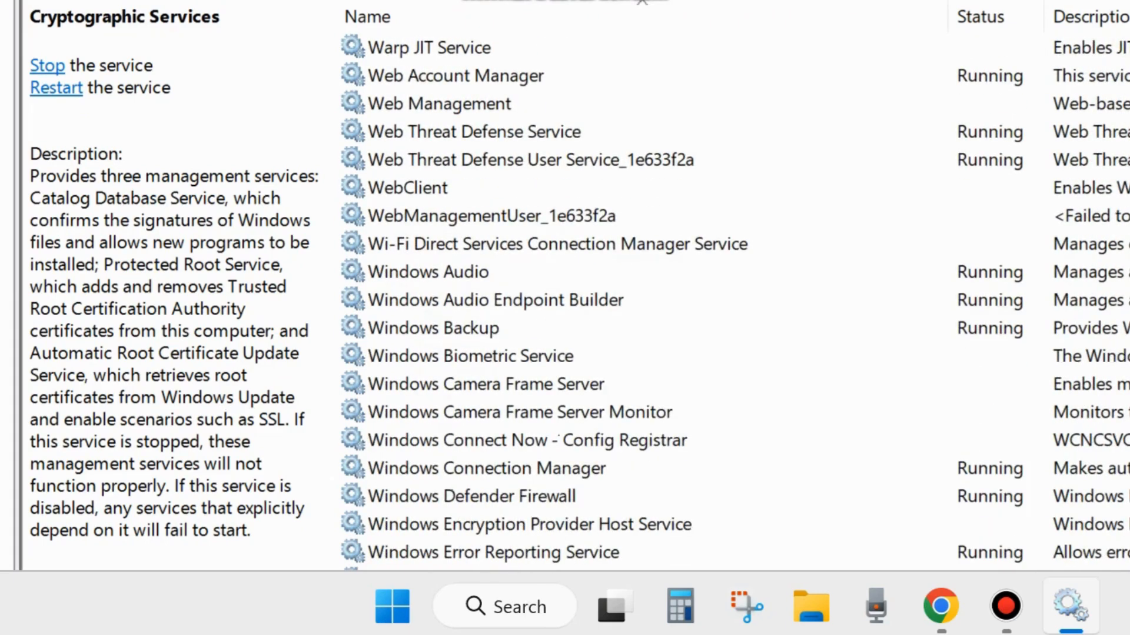
scroll(544, 485, down, 3)
scroll(536, 479, down, 1)
scroll(532, 476, up, 1)
click(471, 480)
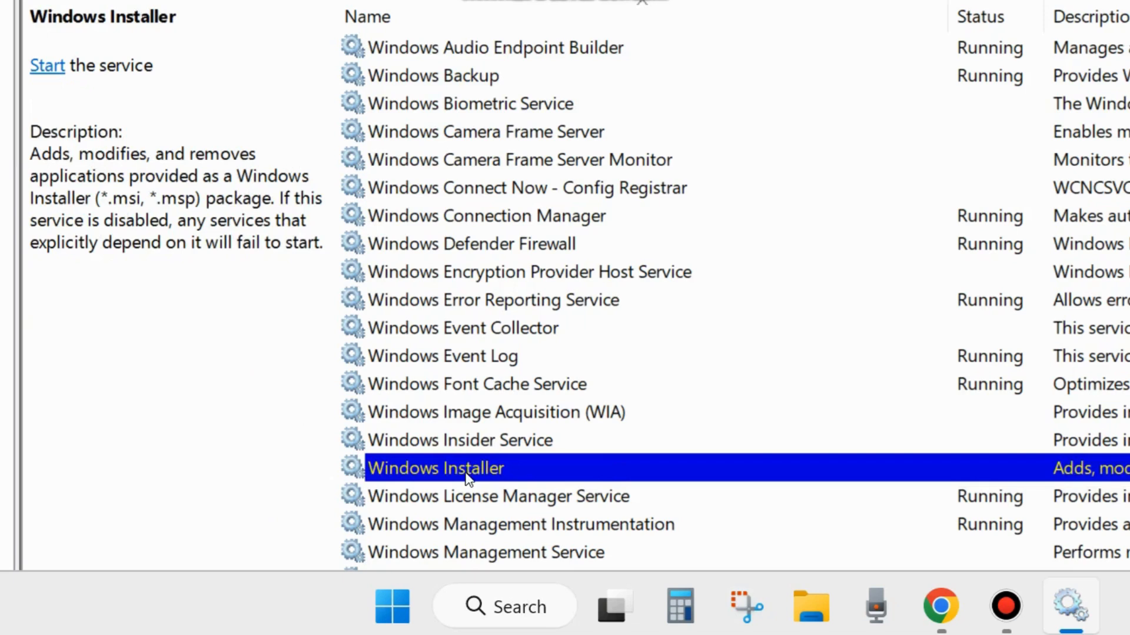
right_click(476, 473)
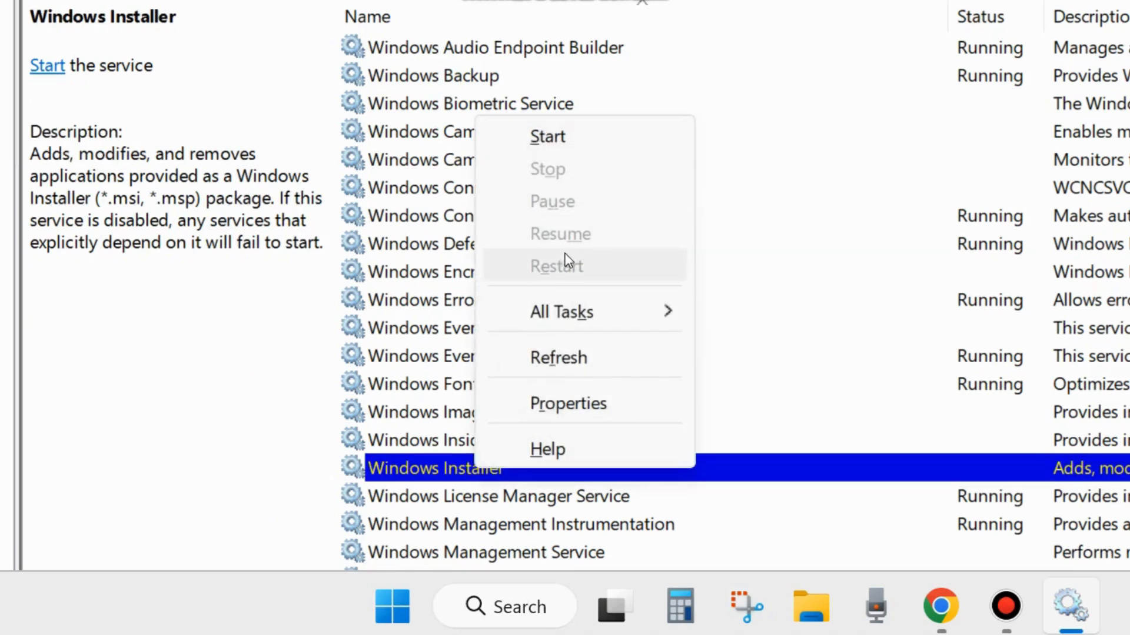
click(545, 134)
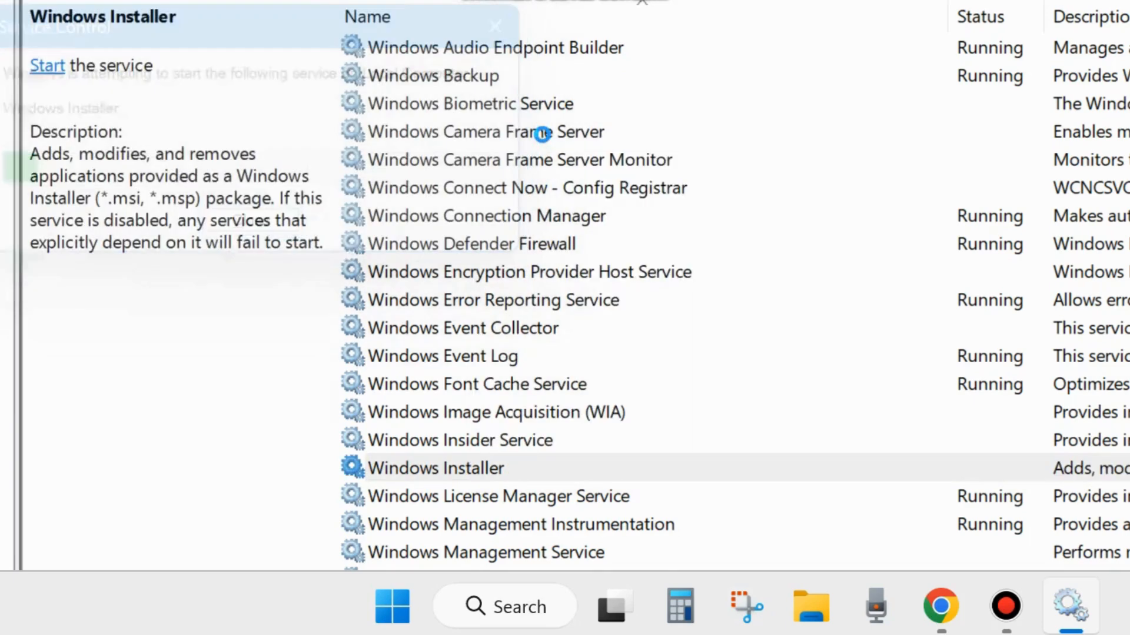
double_click(468, 466)
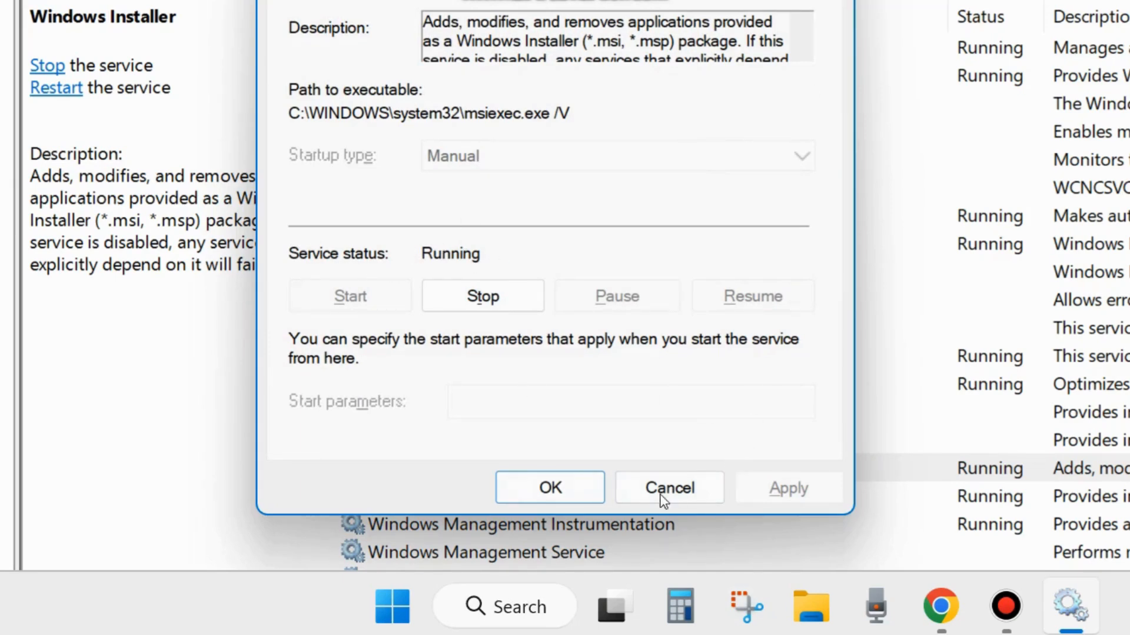
click(549, 487)
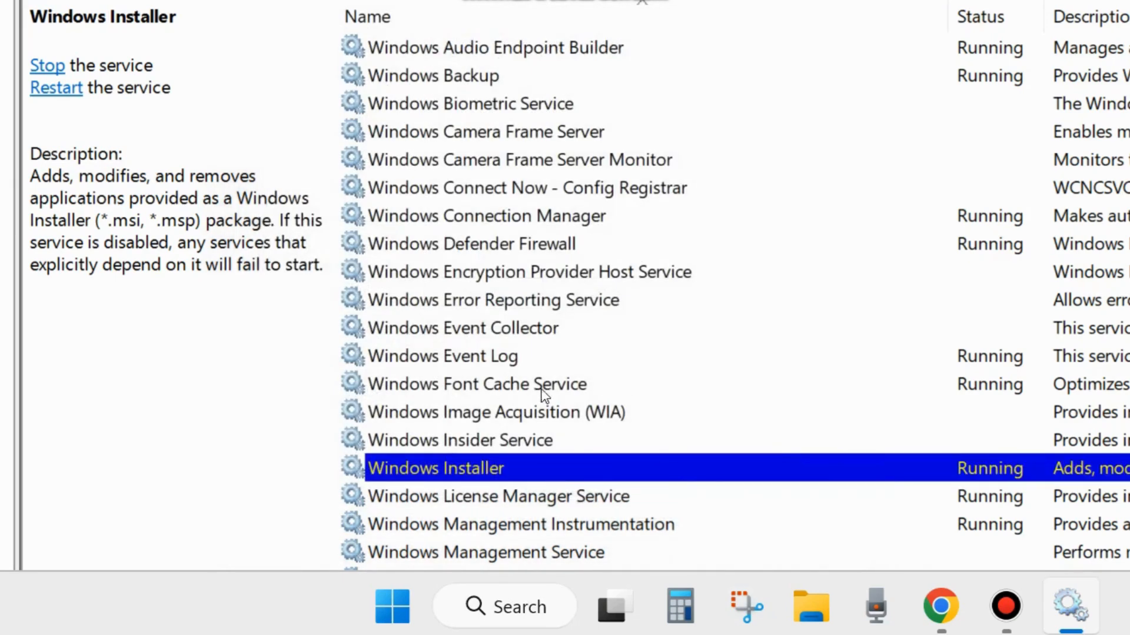
Restart the Windows Update service.
scroll(570, 404, down, 5)
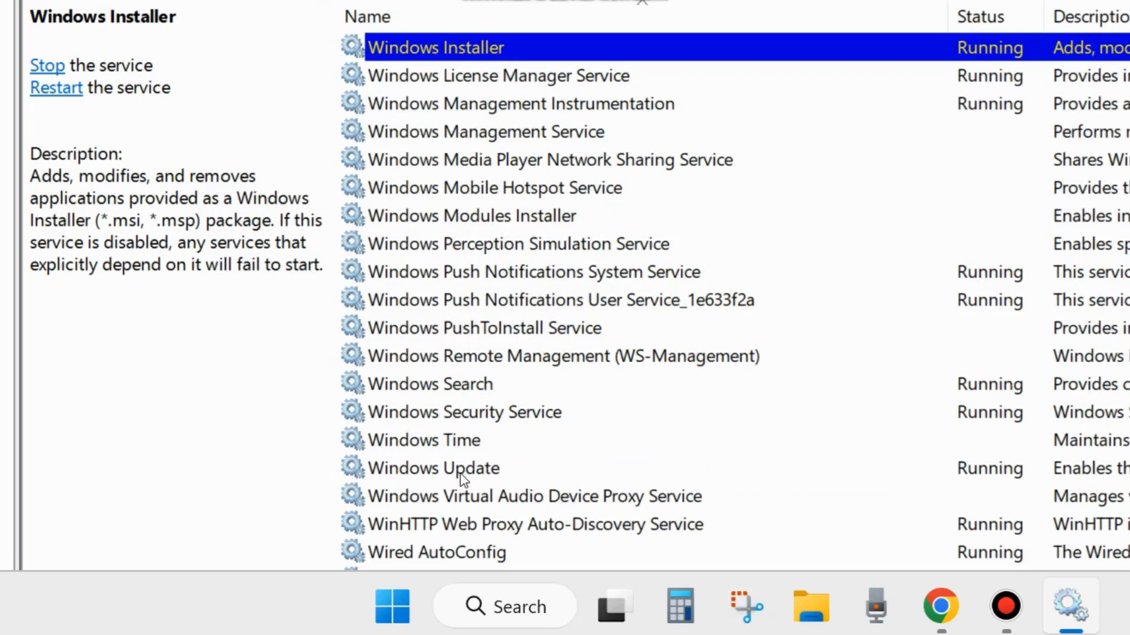
click(462, 474)
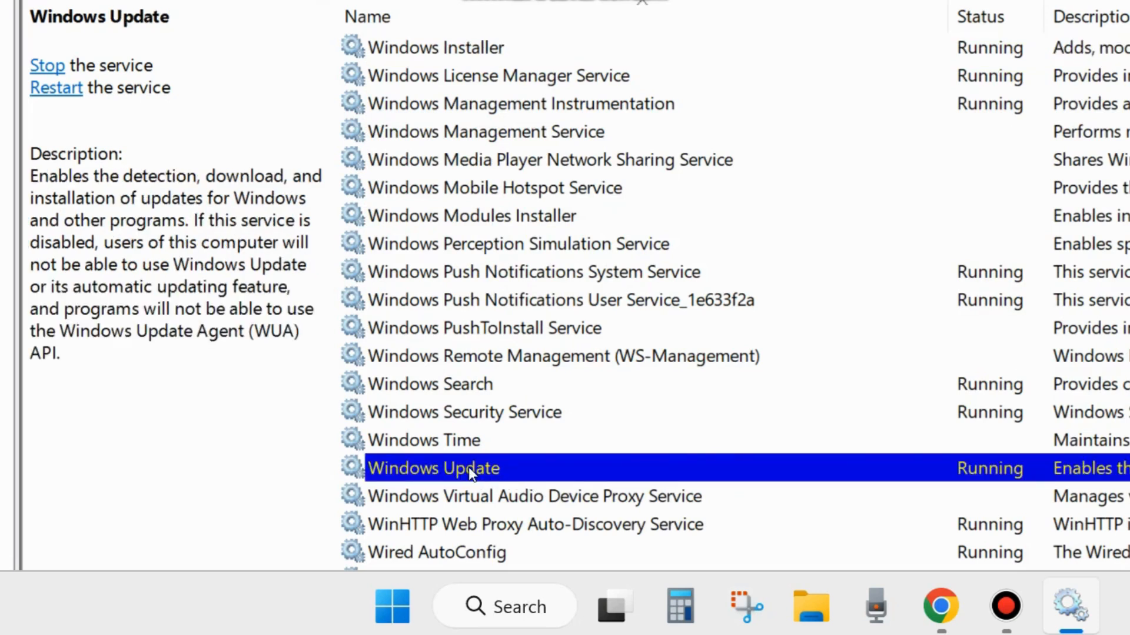
right_click(471, 474)
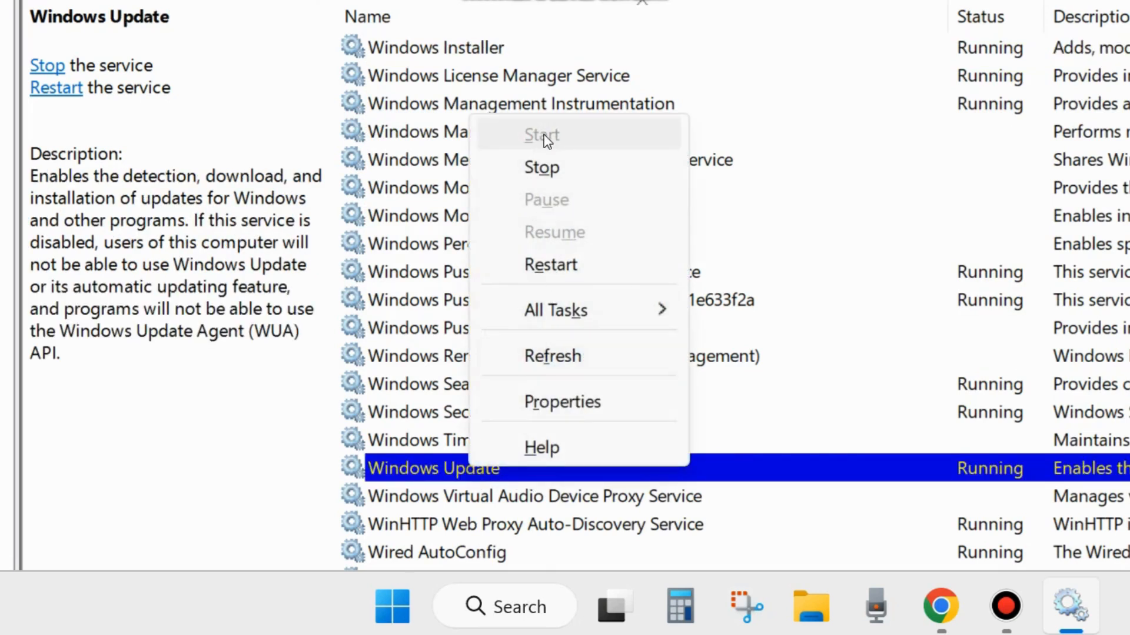
click(553, 266)
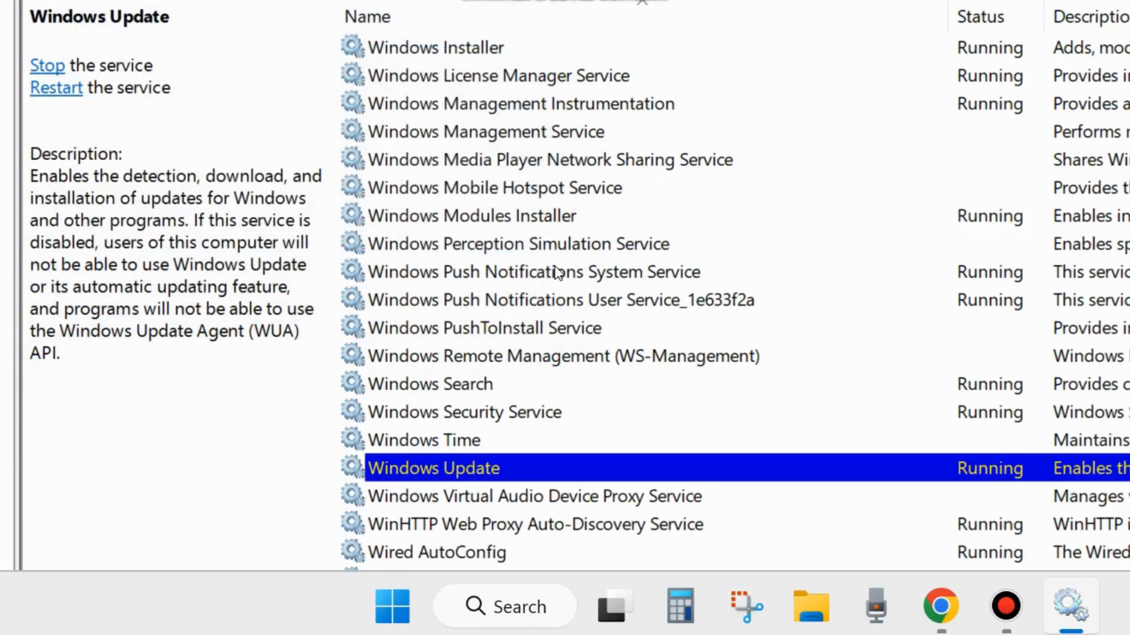
Set the startup type of the Windows Update service to Automatic and apply the change.
double_click(488, 468)
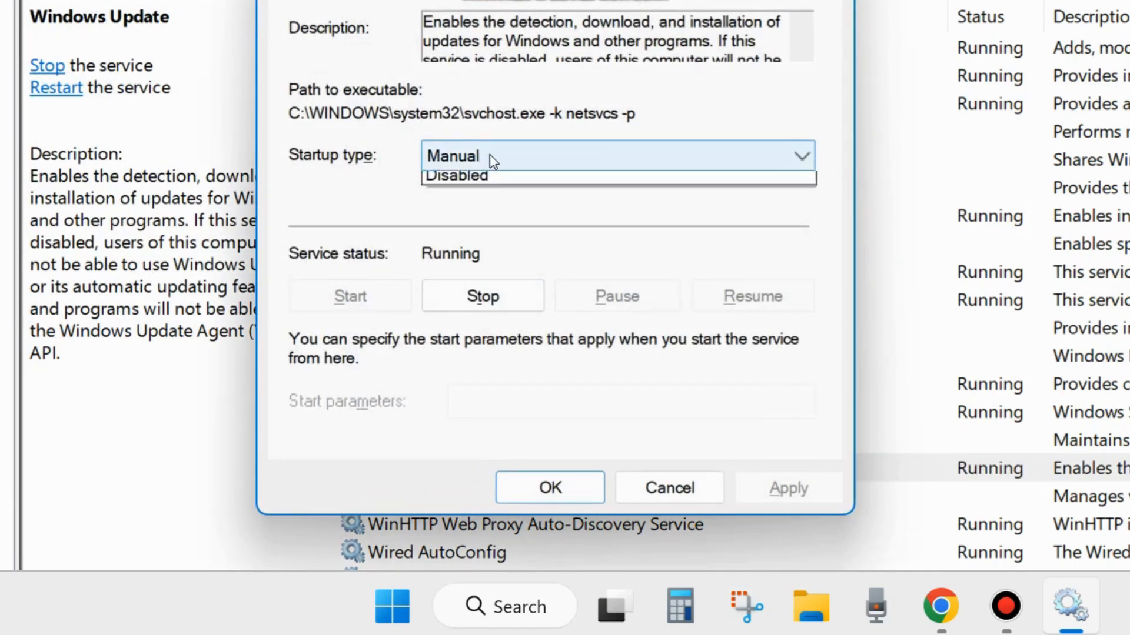
click(491, 156)
click(494, 200)
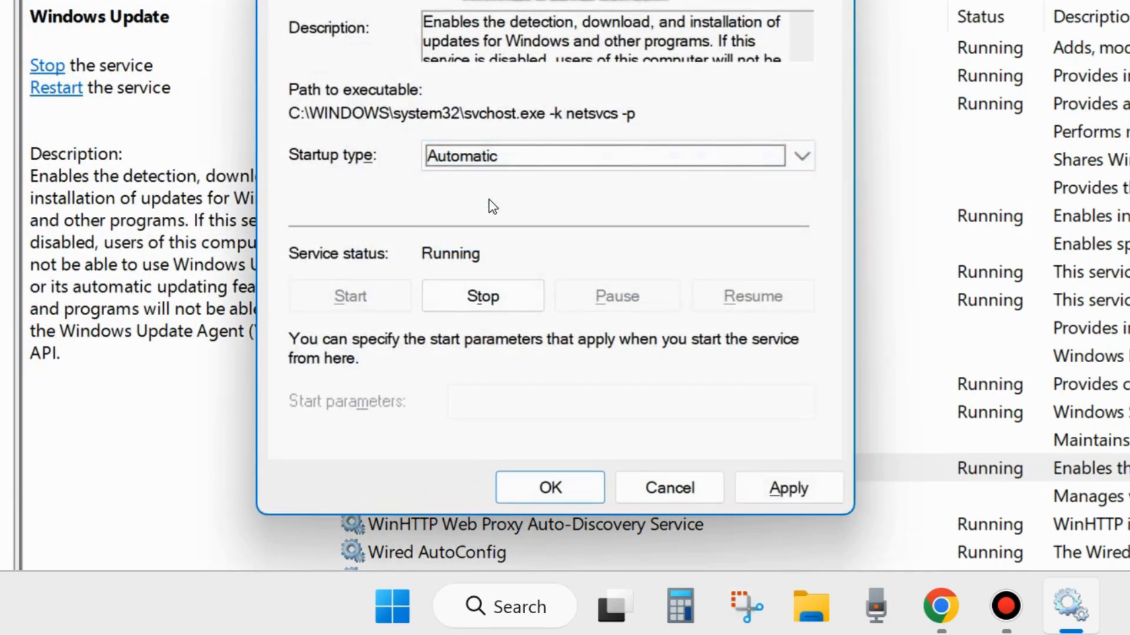
click(803, 491)
click(803, 491)
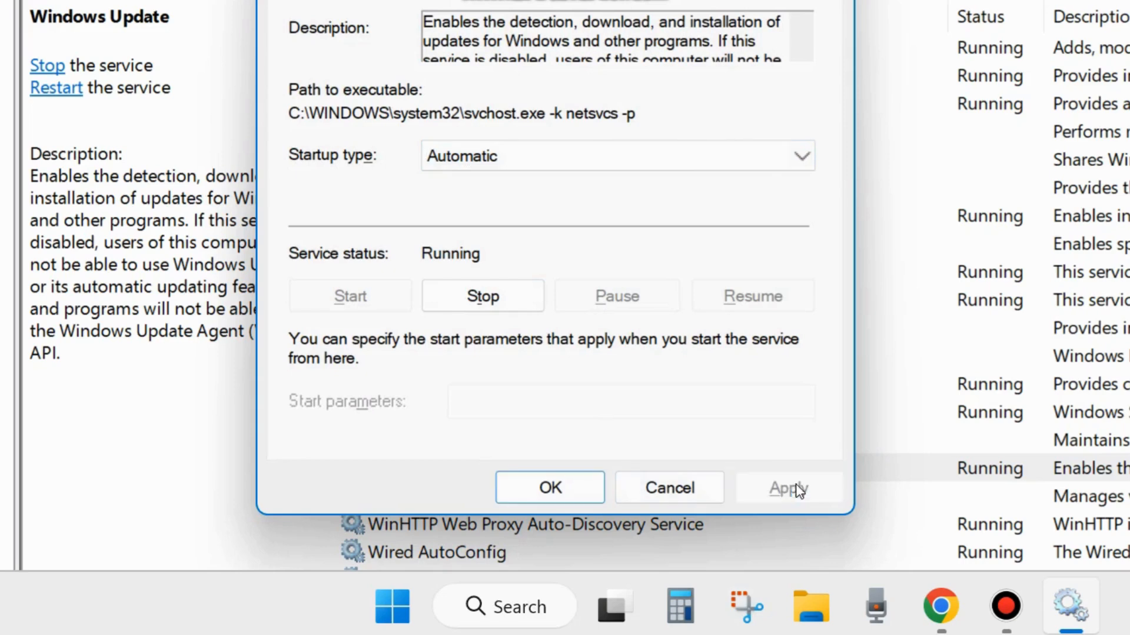
click(550, 488)
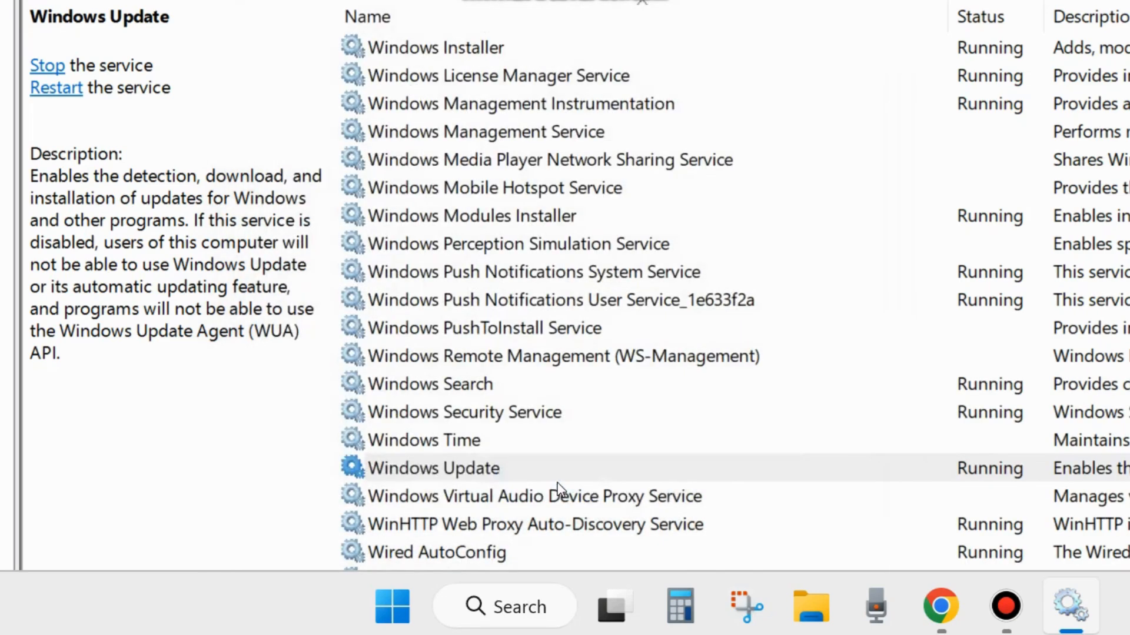
Close the Services console.
scroll(614, 334, up, 12)
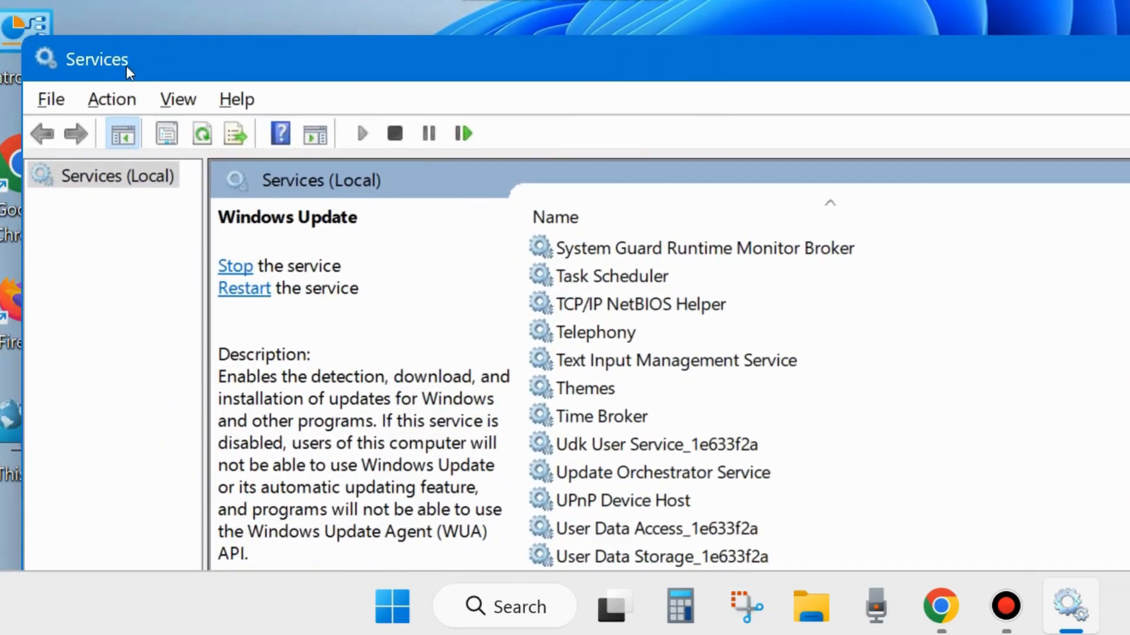
drag(788, 73, 632, 39)
click(1125, 23)
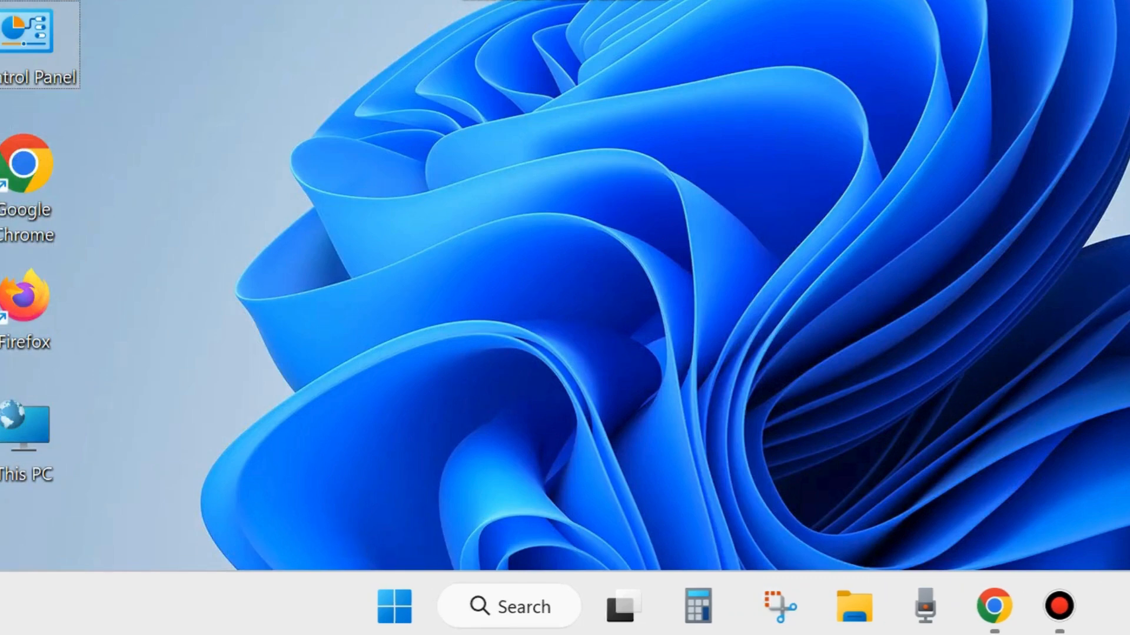
Open Command Prompt as administrator and allow it to make changes to the device.
key(super+r)
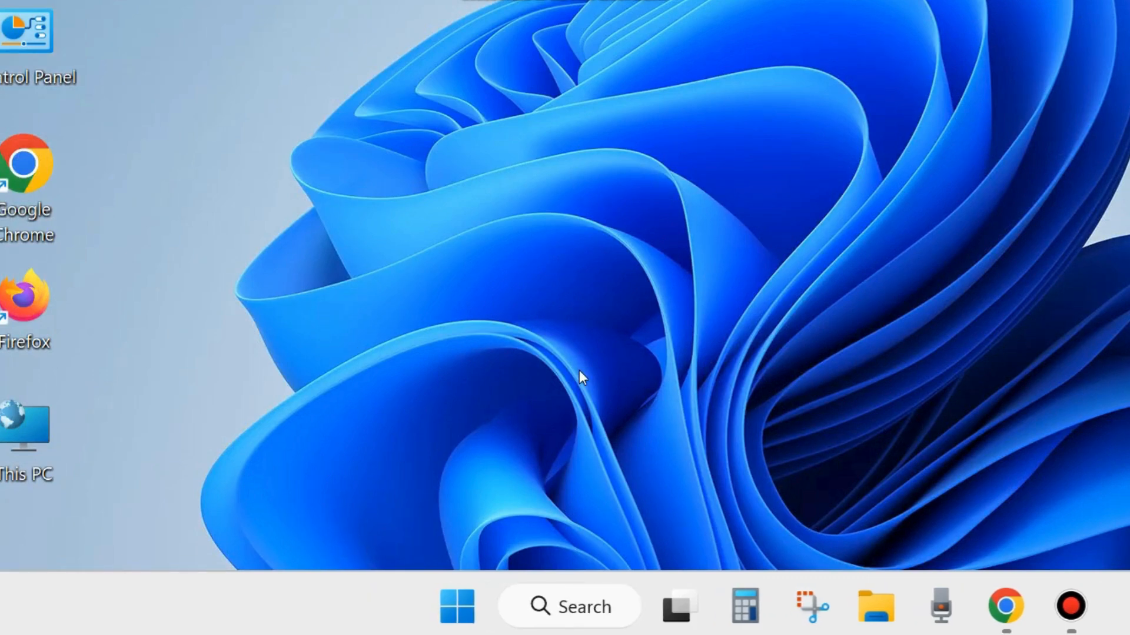
click(574, 607)
text(cmd)
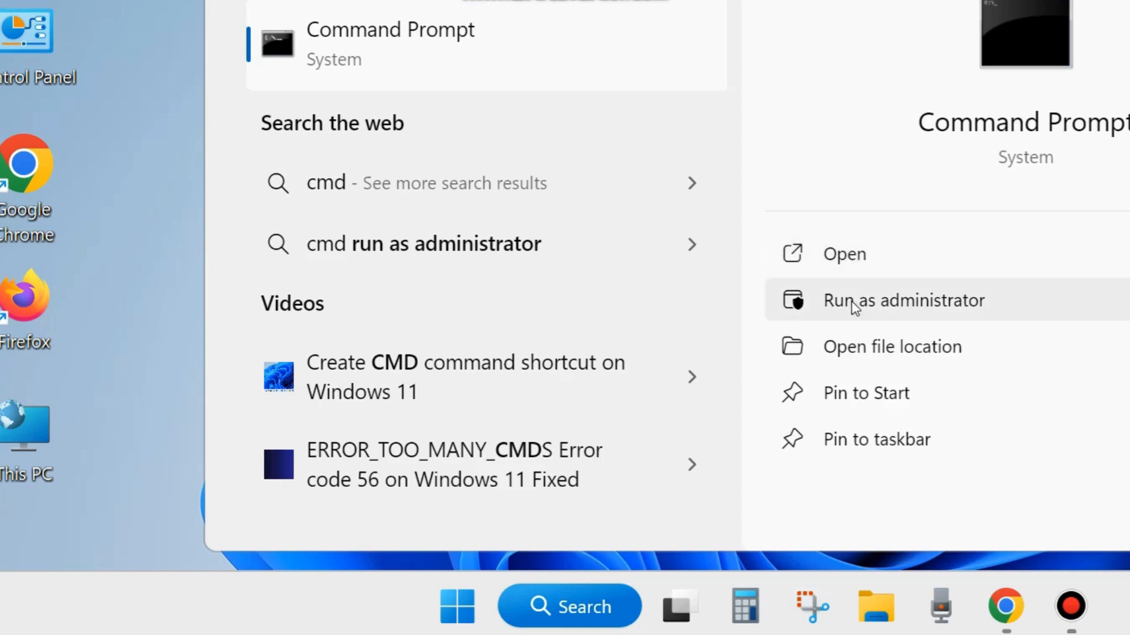
click(909, 303)
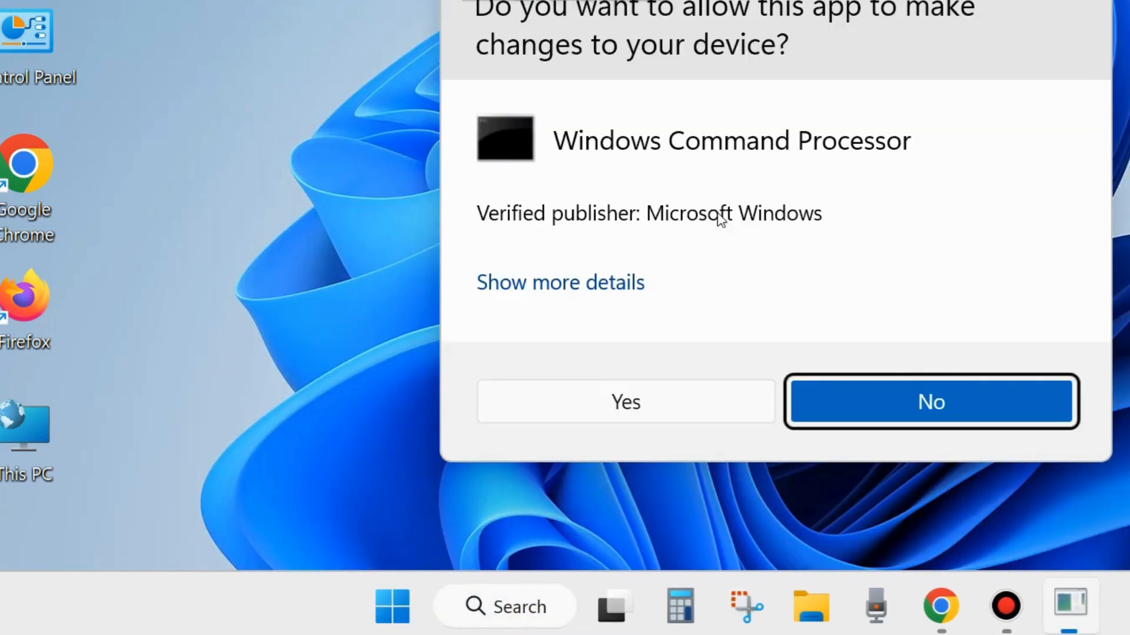
drag(715, 0, 616, 45)
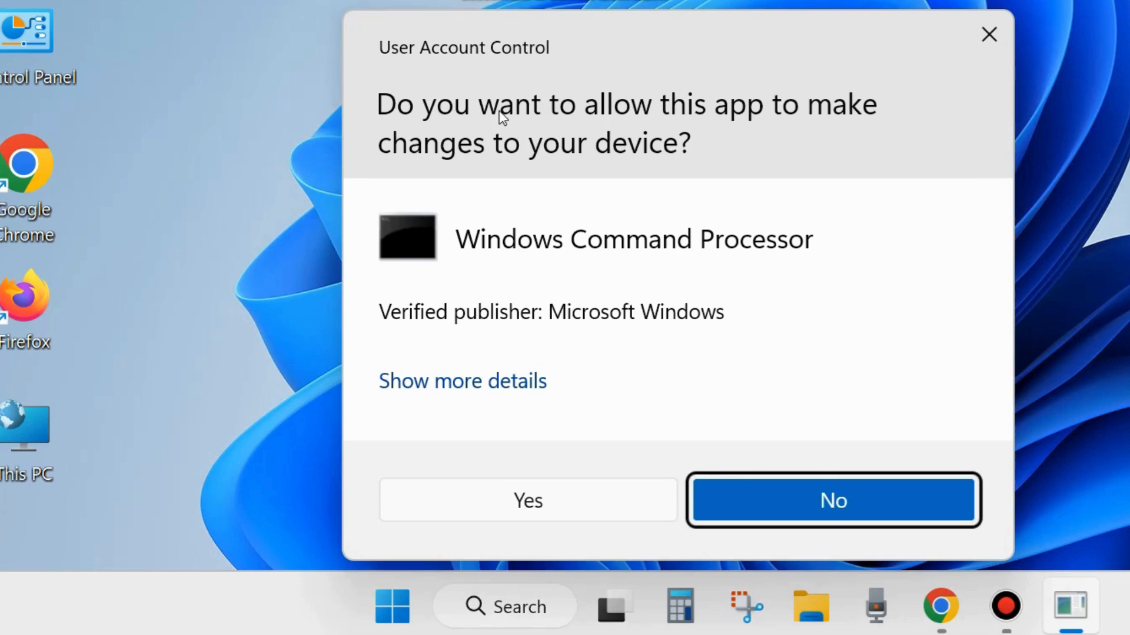
click(530, 501)
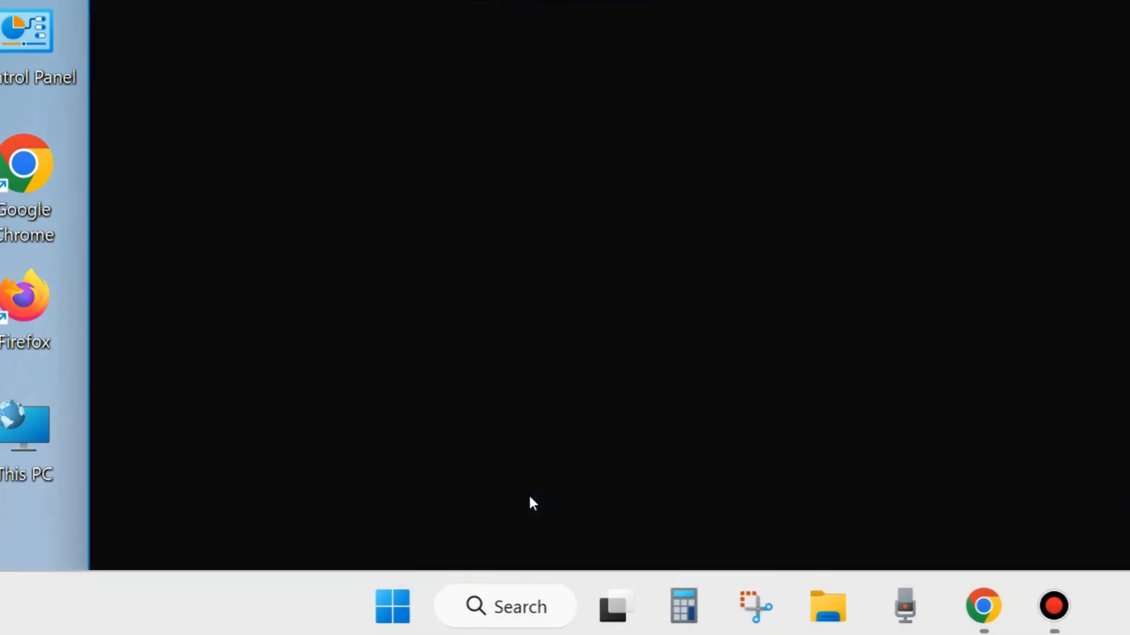
drag(635, 0, 567, 27)
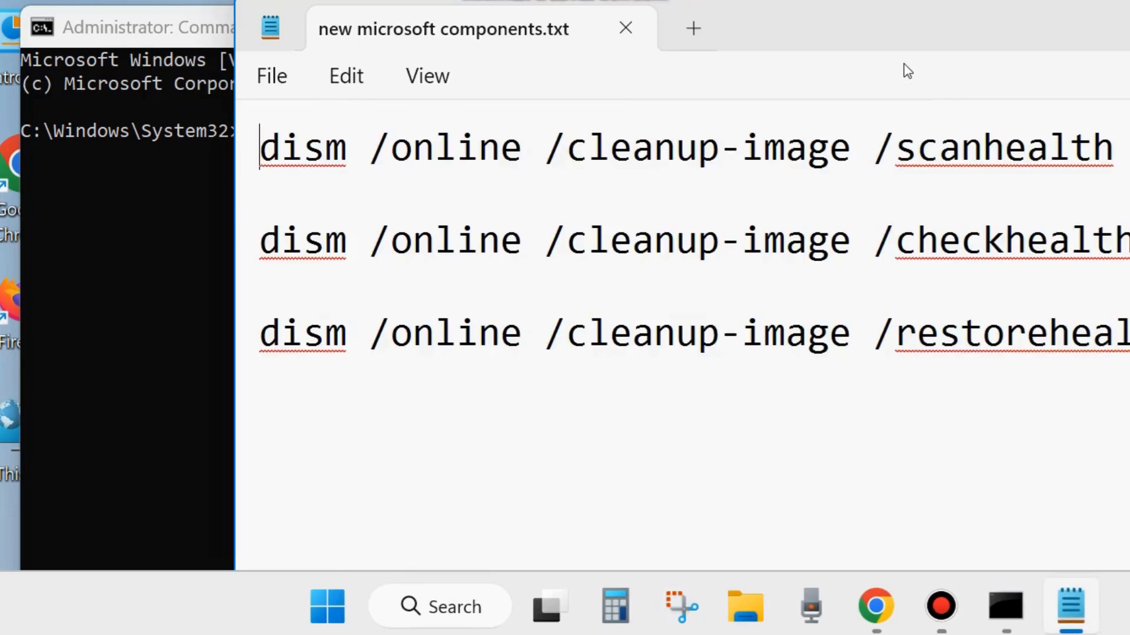
Review the DISM scanhealth, checkhealth and restorehealth commands in new microsoft components.txt, highlighting each one, and minimize the file.
drag(899, 36, 759, 209)
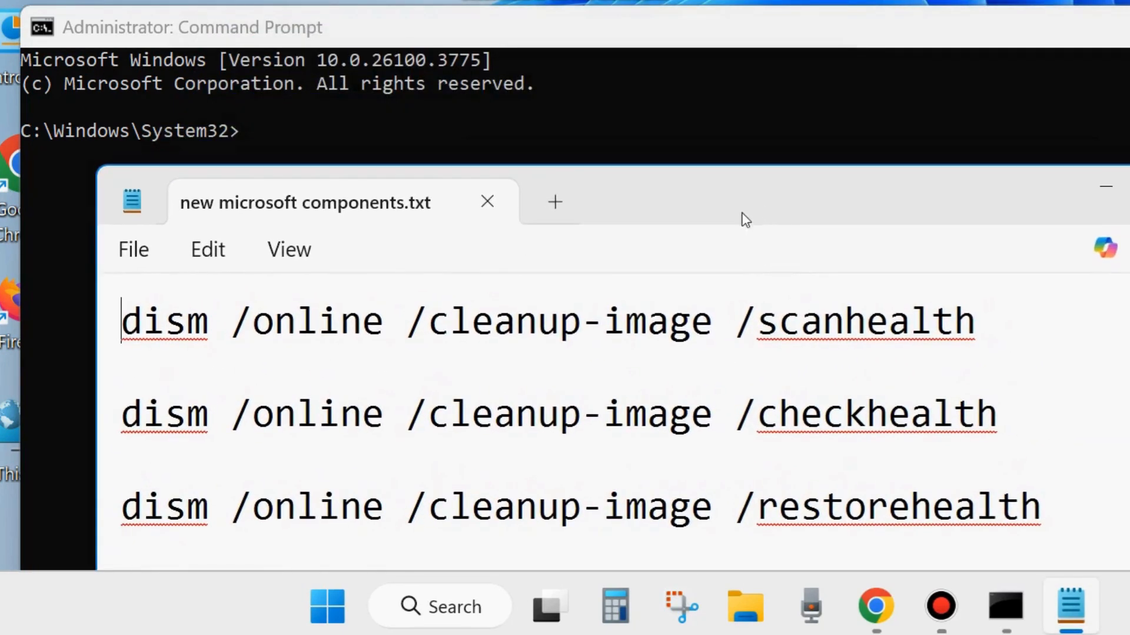
triple_click(111, 345)
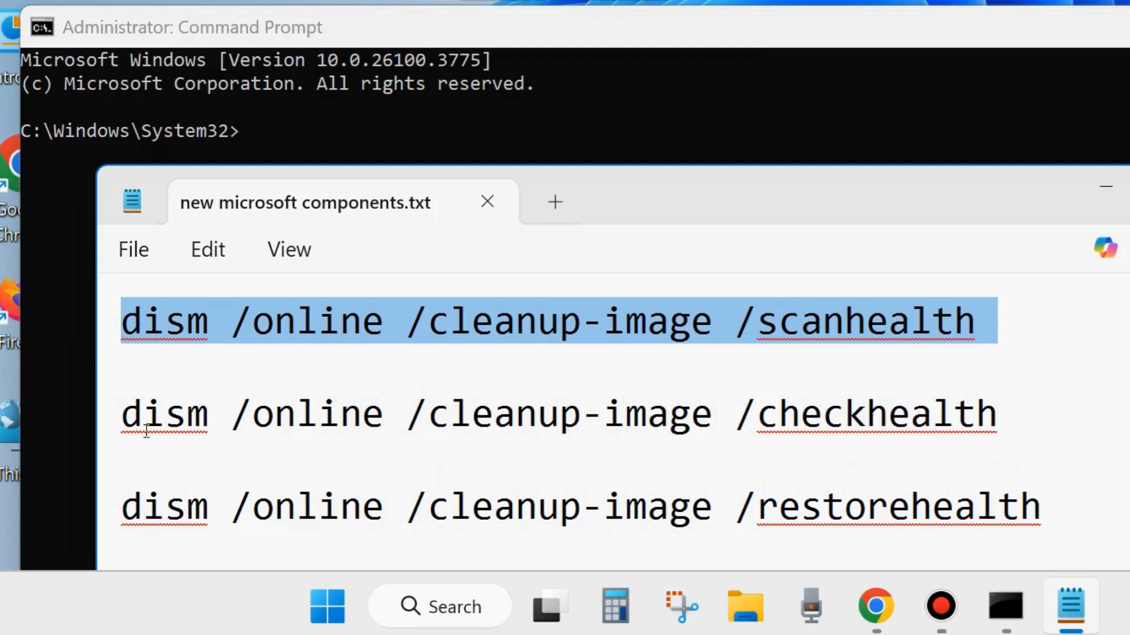
triple_click(111, 436)
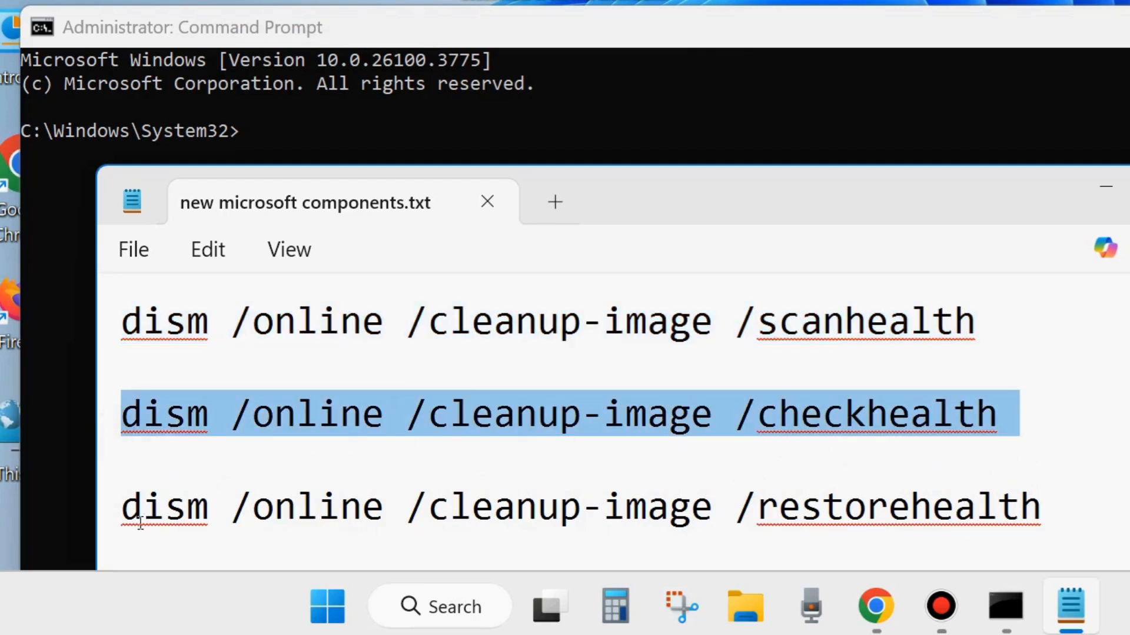
triple_click(104, 525)
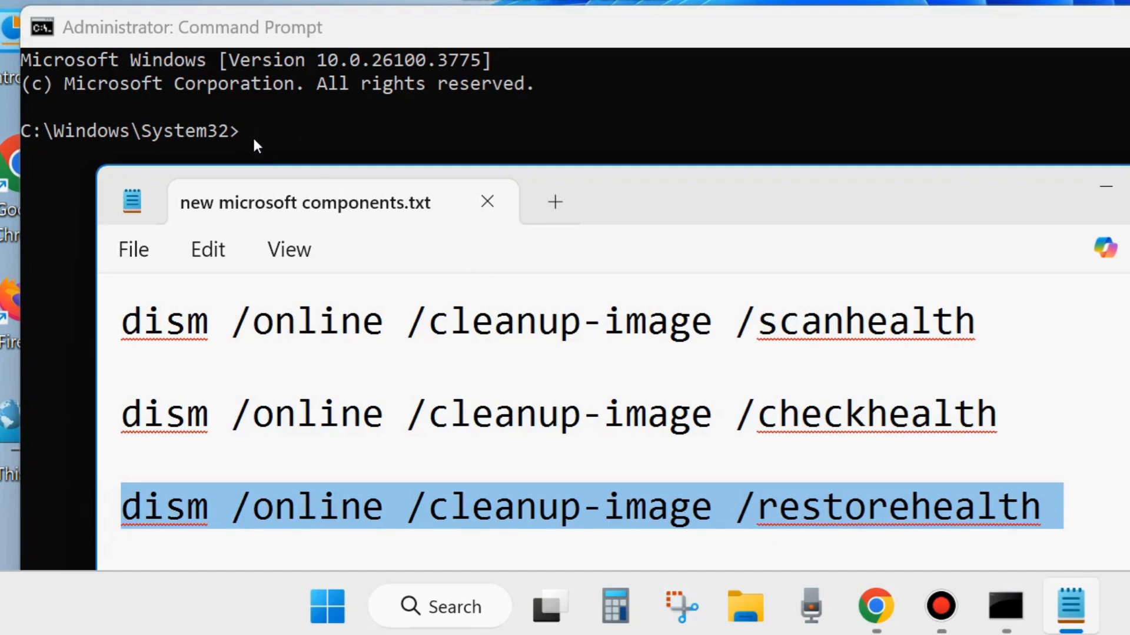
click(1106, 187)
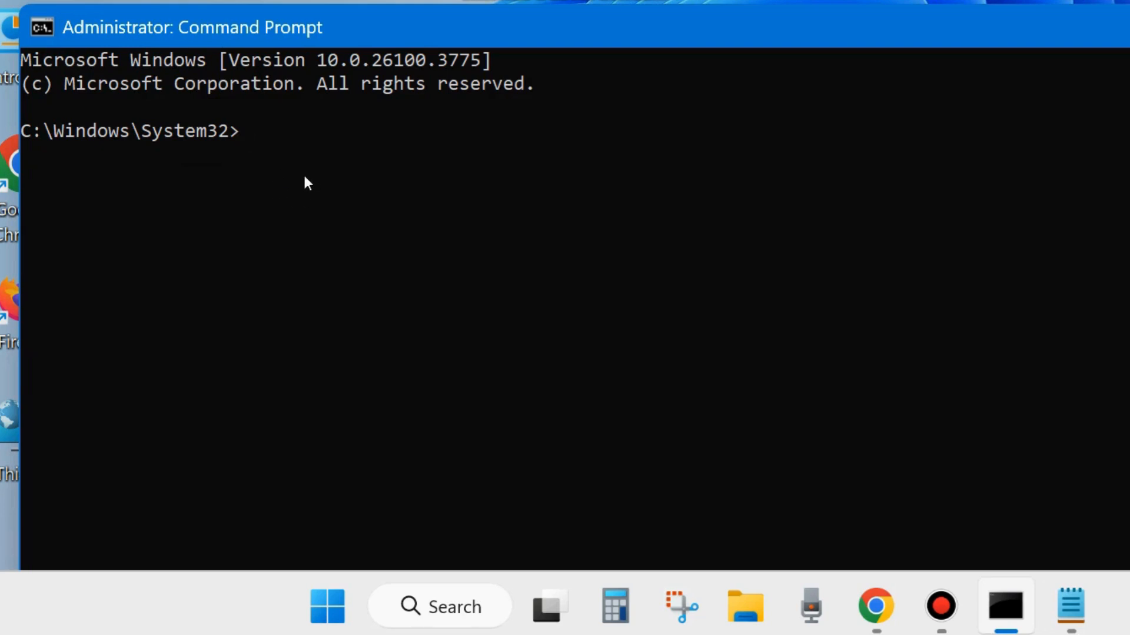
Enter sfc /scannow at the elevated prompt and close the Command Prompt window.
text(sfc /scannow)
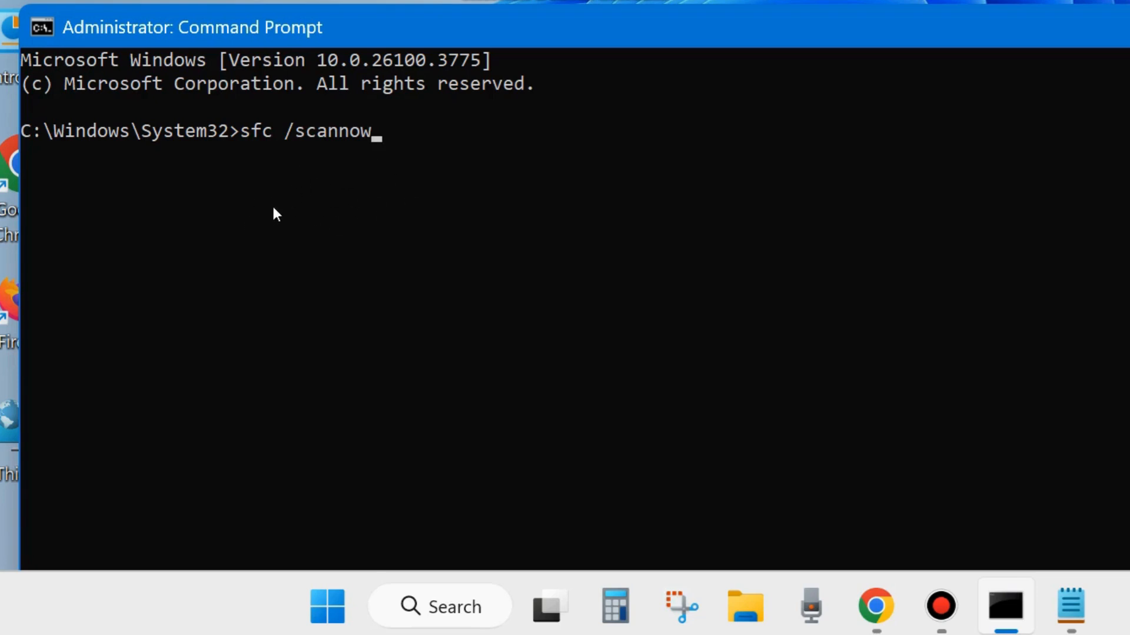
click(1128, 26)
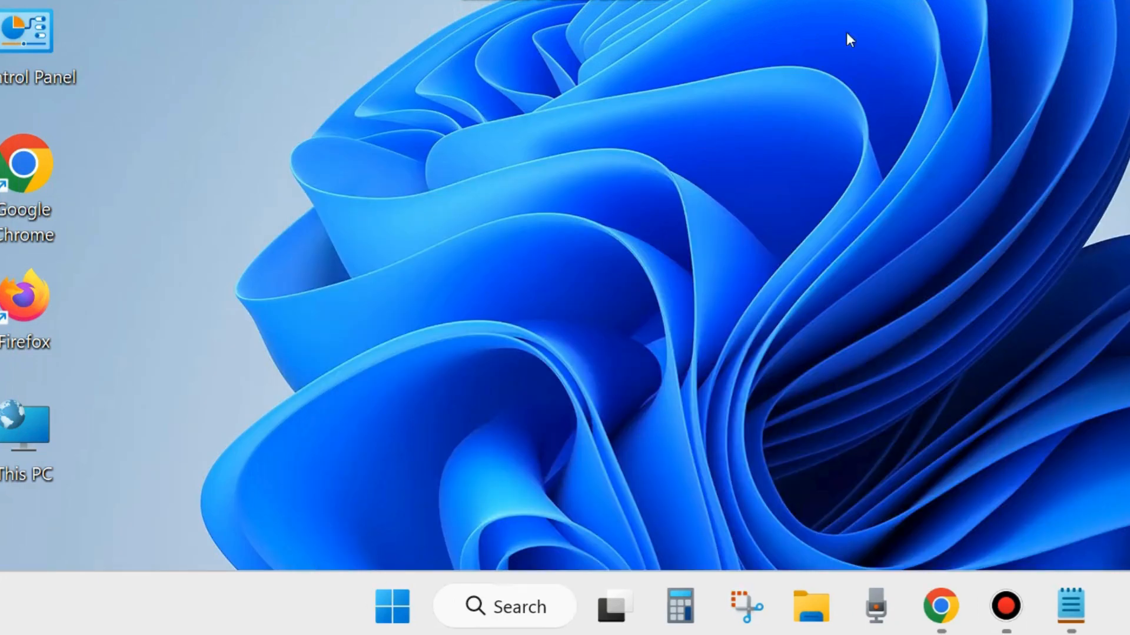
View the shut down, sign out and restart options, then dismiss them without choosing one.
right_click(391, 614)
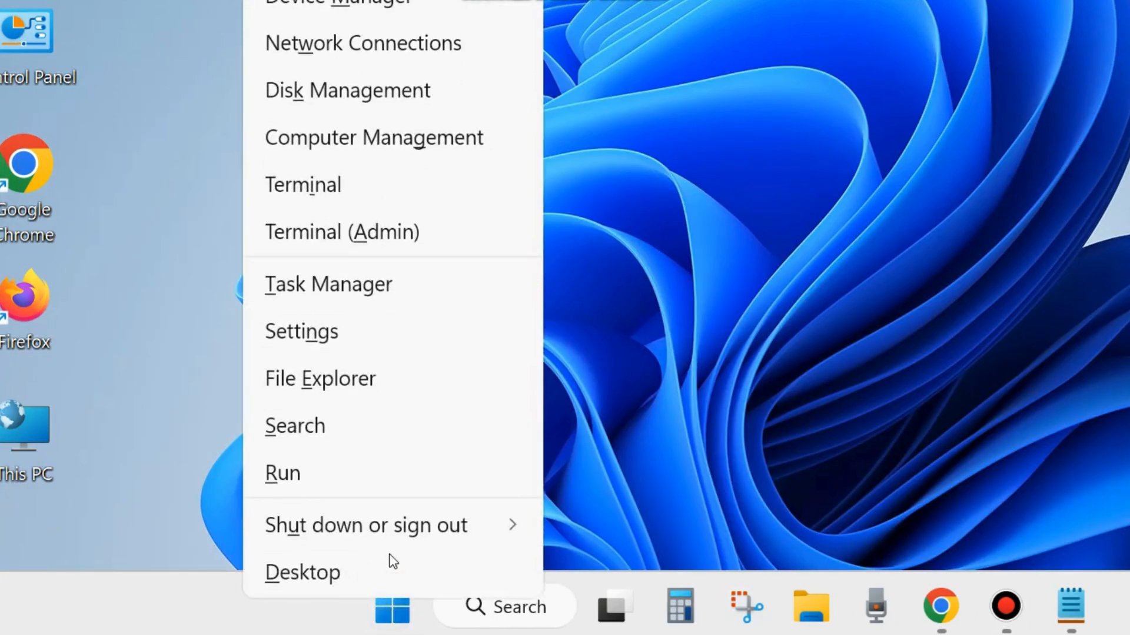
mouse_move(425, 524)
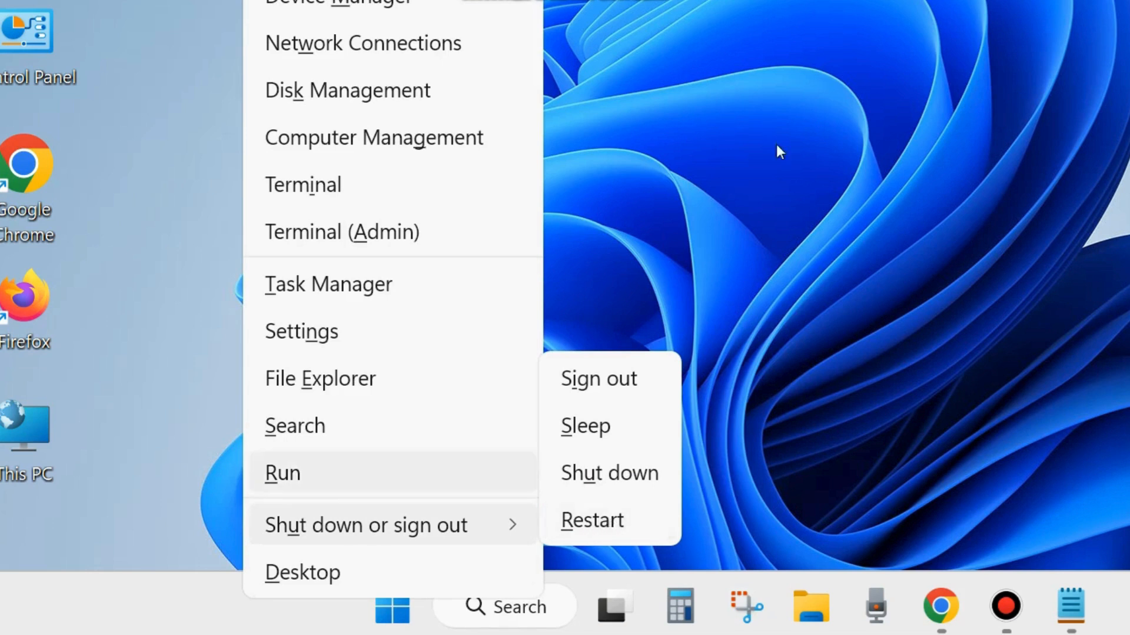
click(835, 190)
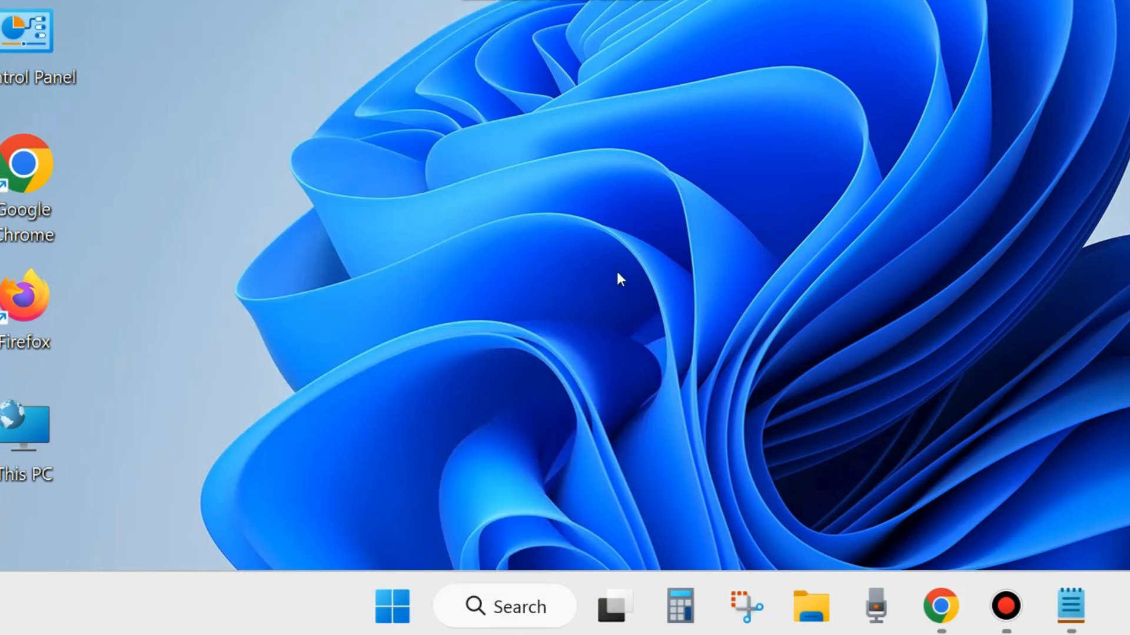
Reopen Command Prompt with administrator rights and approve the User Account Control request.
click(500, 610)
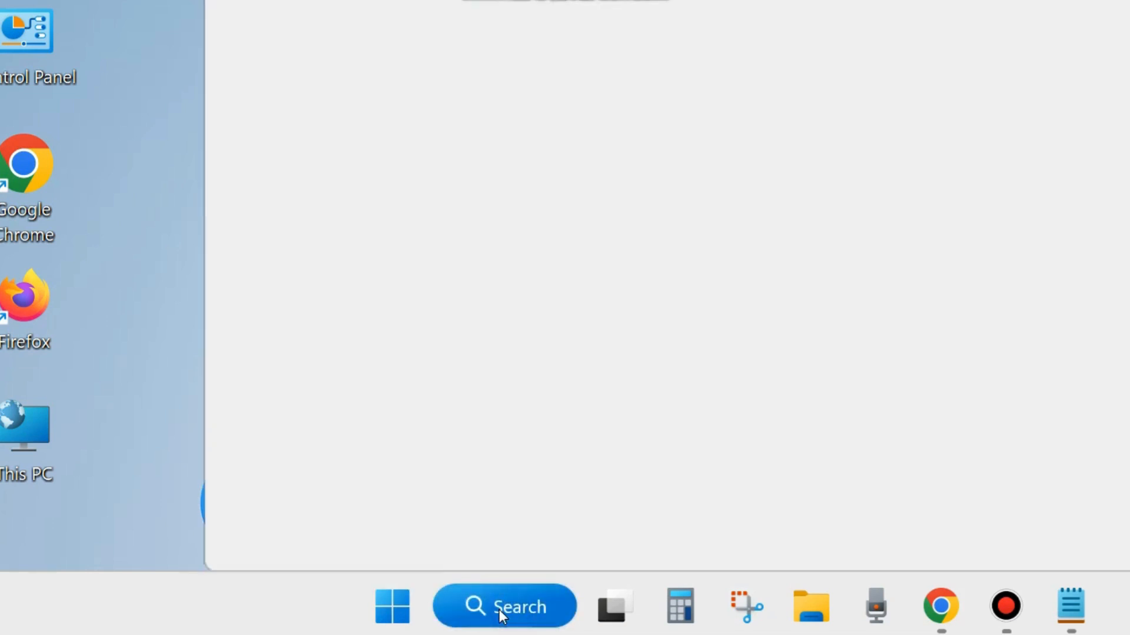
text(cmd)
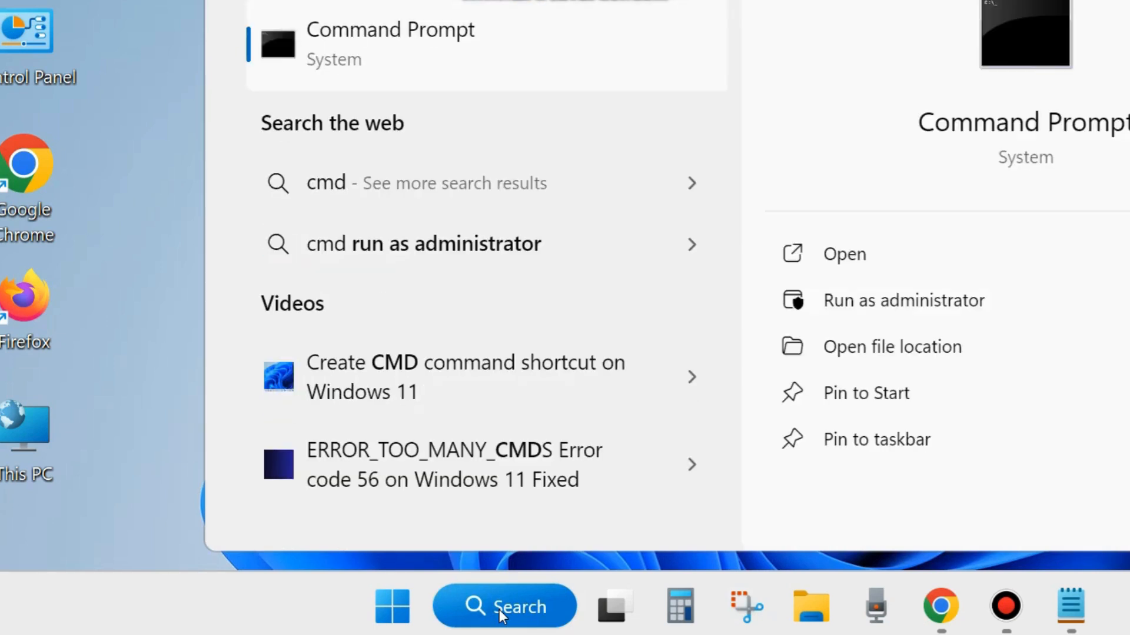
click(888, 305)
click(621, 407)
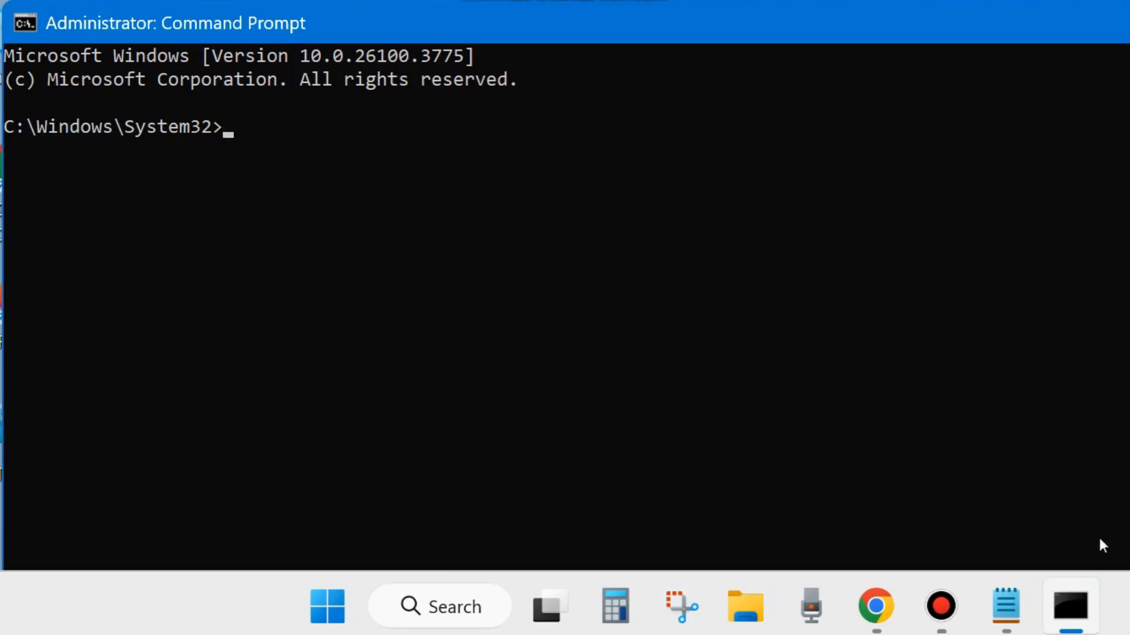
Switch to Notepad and review the net stop commands for wuauserv, cryptSvc, bits and msiserver, highlighting each line.
click(1005, 606)
drag(960, 41, 1062, 37)
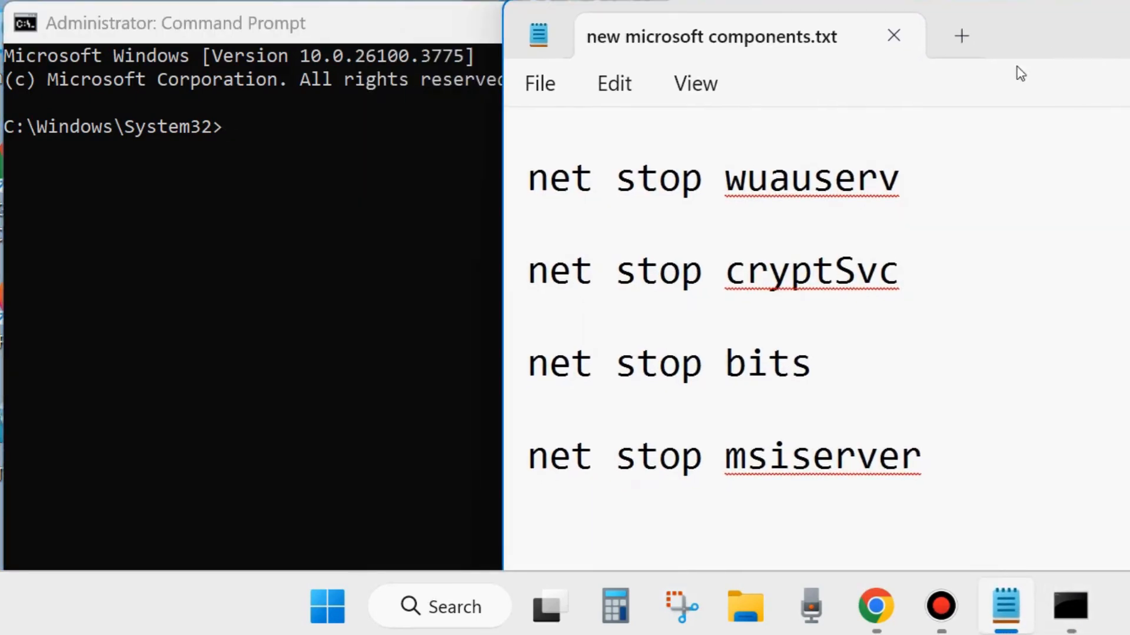
click(519, 202)
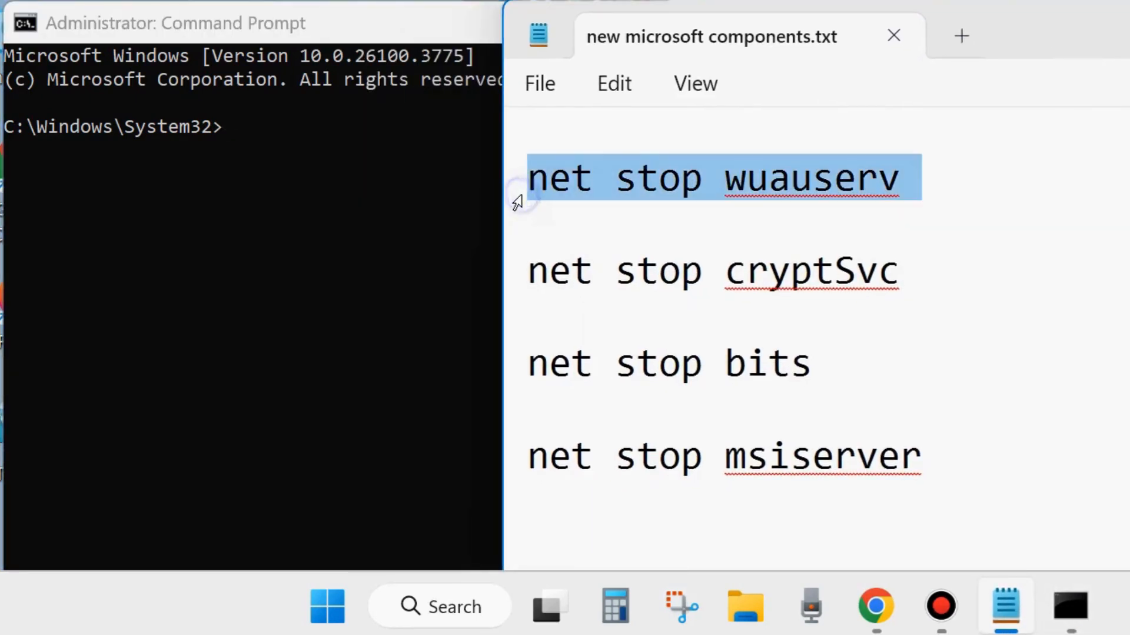
click(518, 305)
click(520, 287)
click(517, 368)
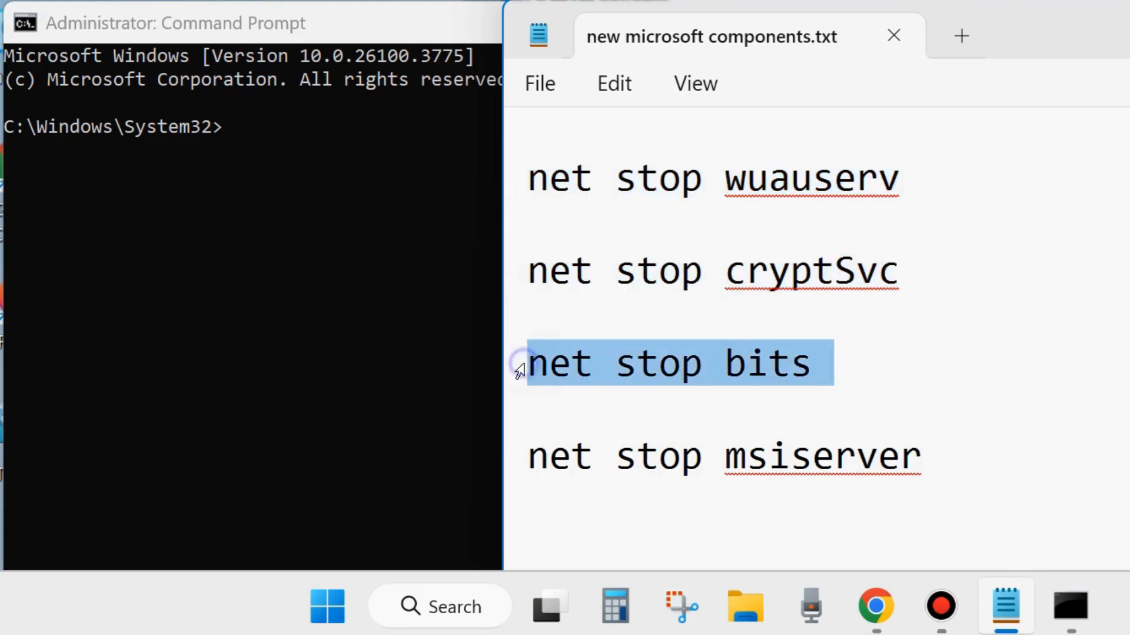
click(514, 463)
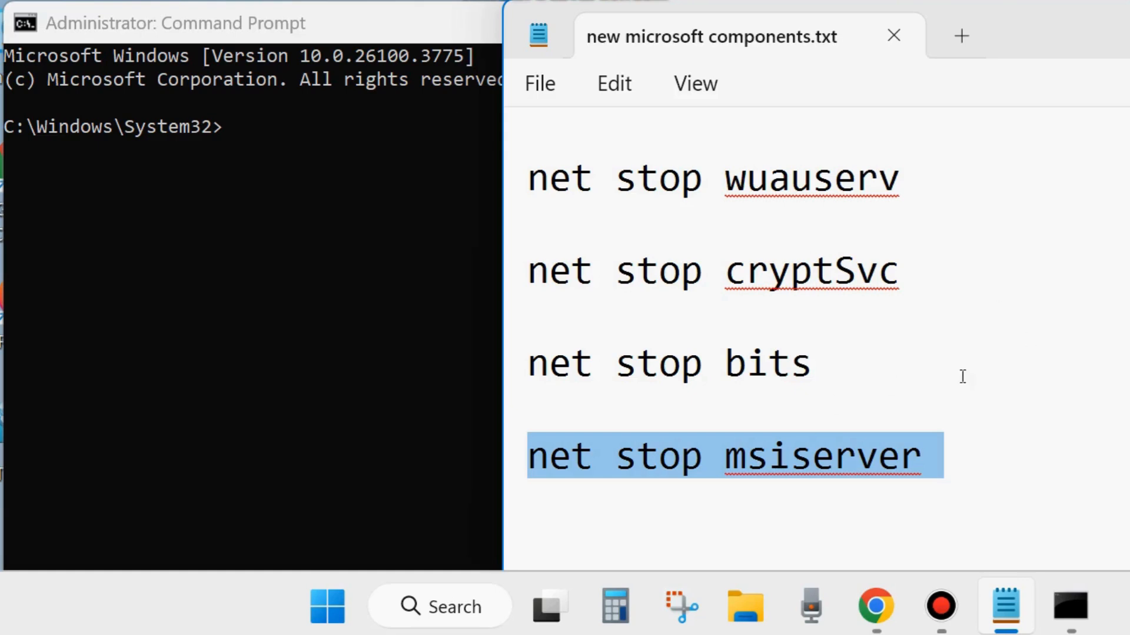
Read through the Del, rmdir, regsvr32 and netsh winsock reset commands in the components text file.
scroll(962, 380, down, 5)
drag(1128, 40, 792, 35)
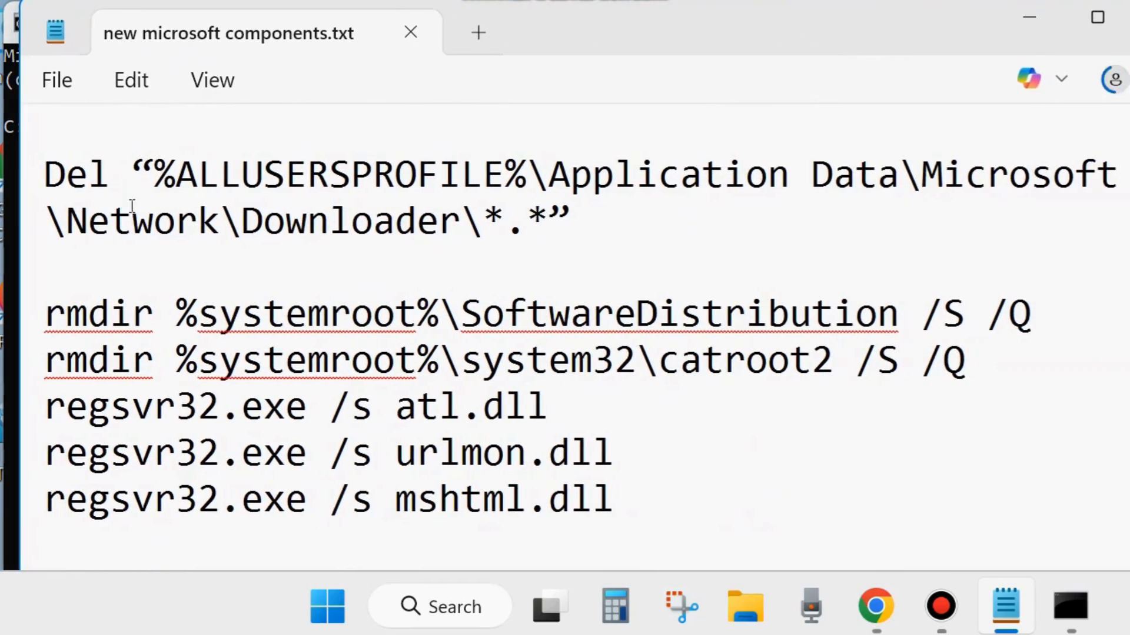
scroll(147, 369, down, 1)
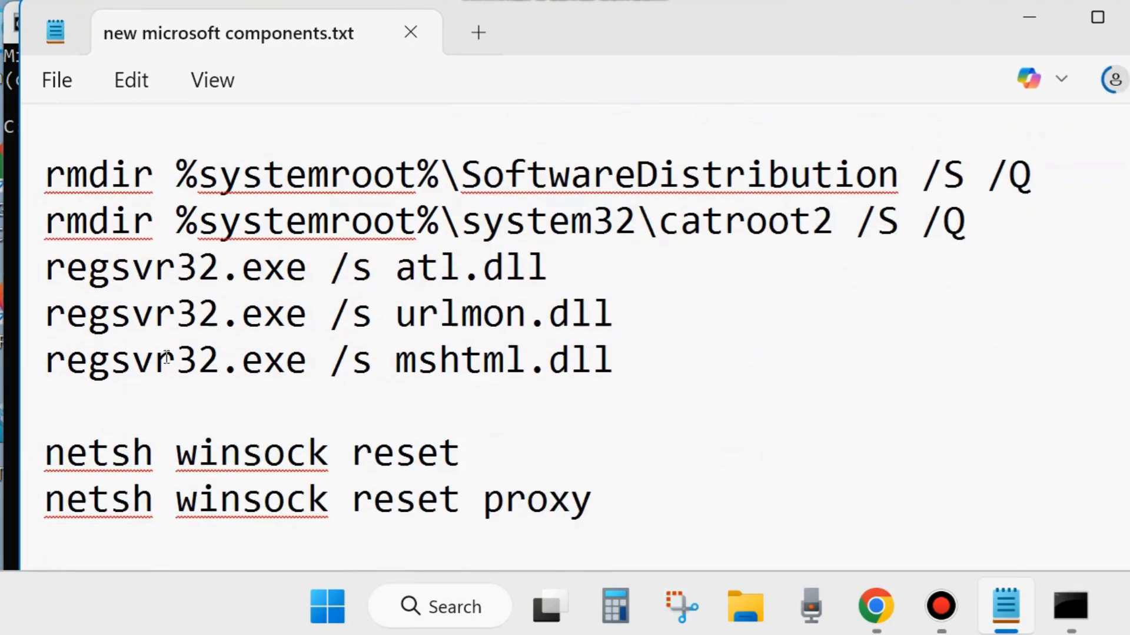
scroll(194, 376, down, 1)
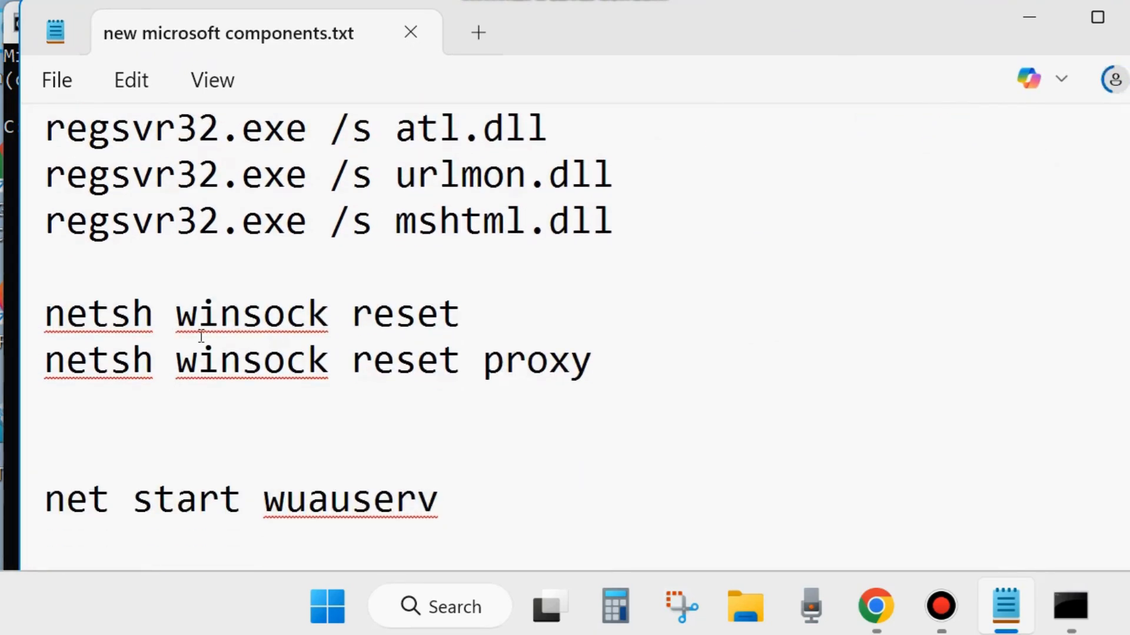
scroll(203, 337, down, 1)
scroll(203, 337, down, 2)
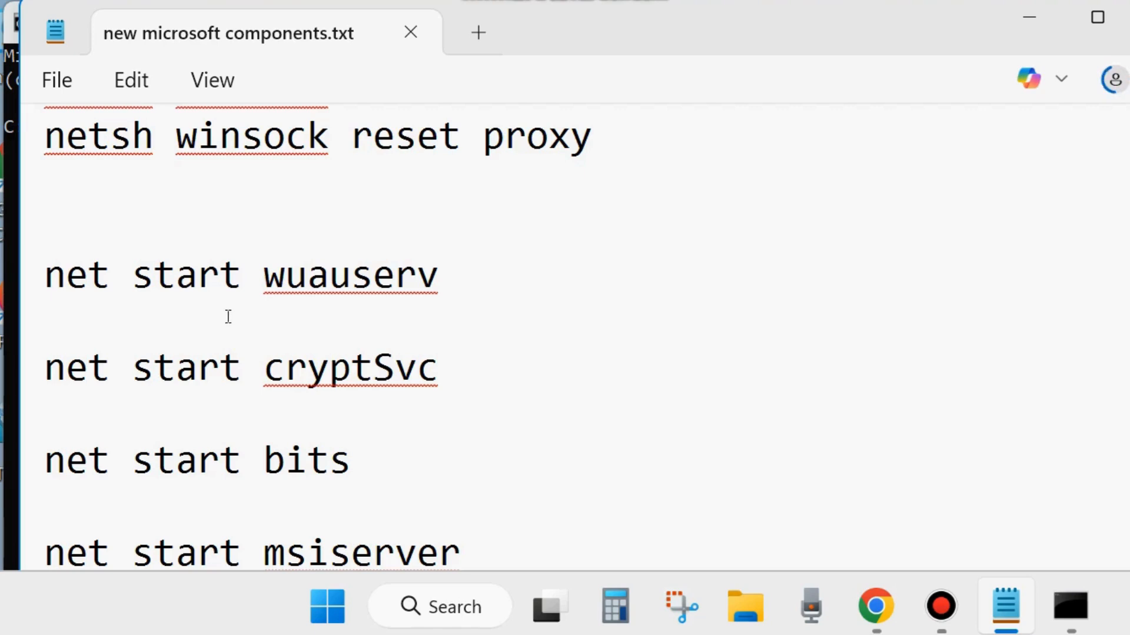
Review the net start commands for wuauserv, cryptSvc, bits and msiserver, highlighting each line.
drag(632, 40, 693, 5)
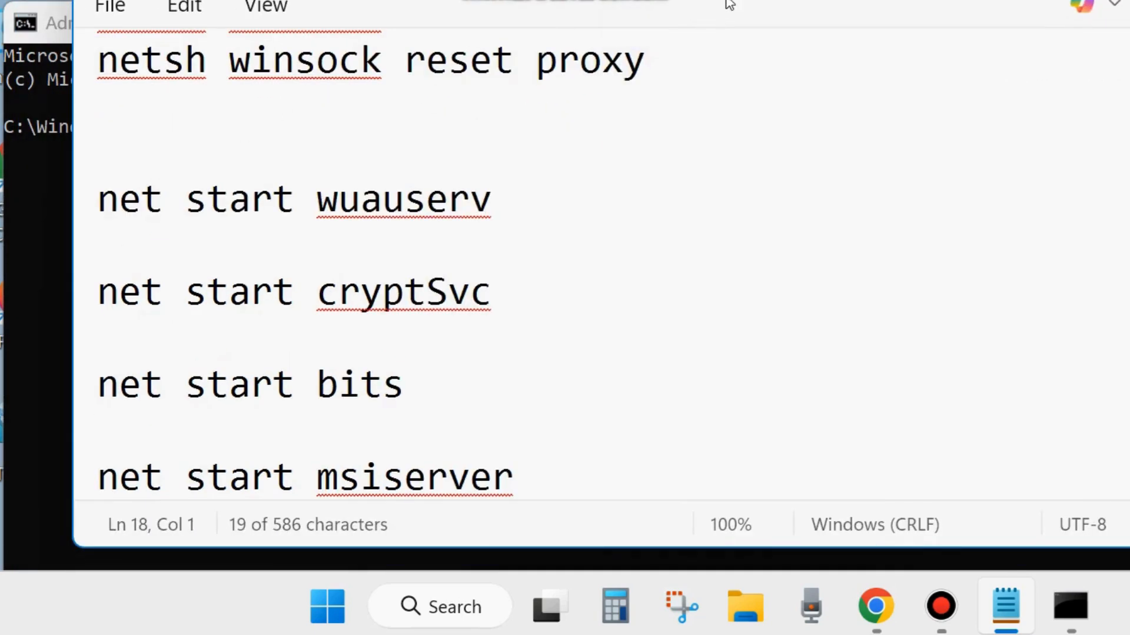
drag(682, 1, 912, 204)
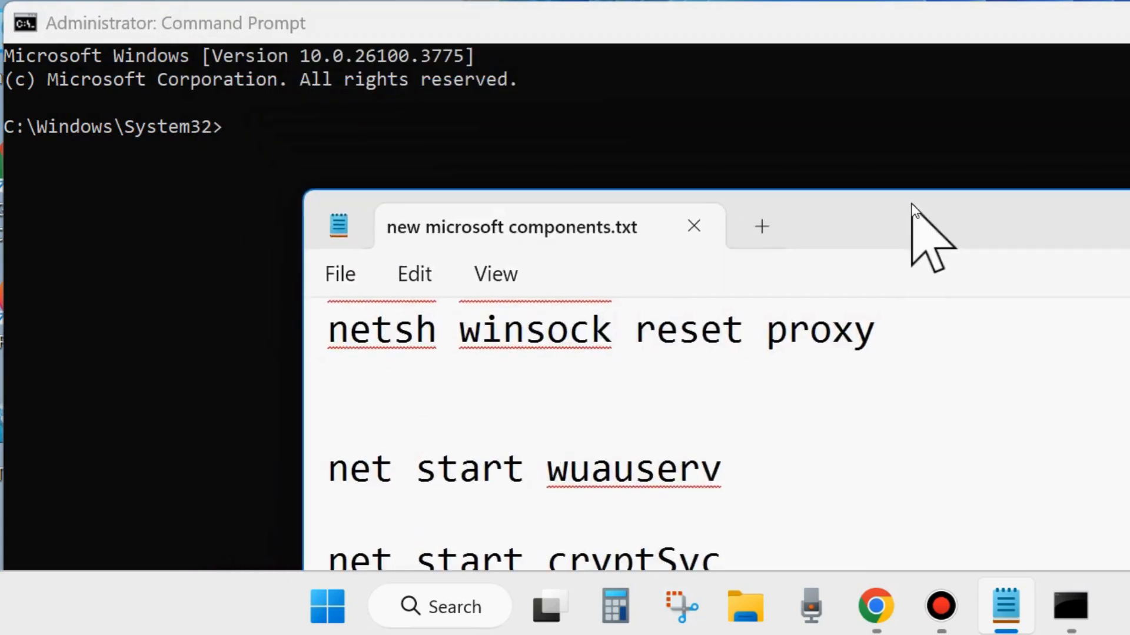
drag(1016, 219, 832, 1)
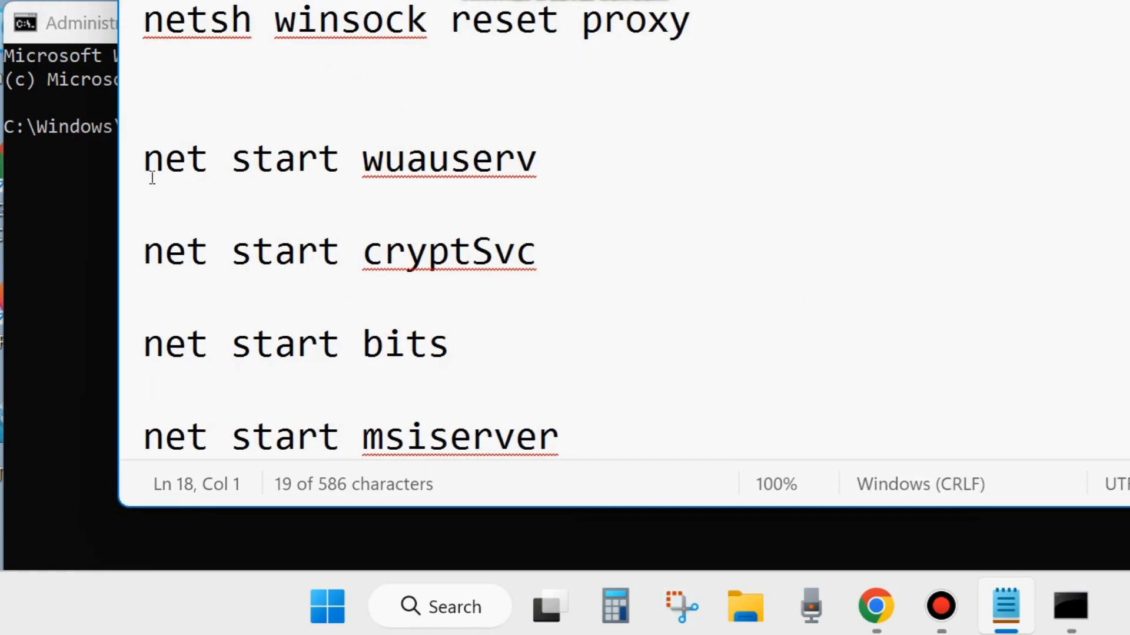
triple_click(134, 186)
triple_click(132, 177)
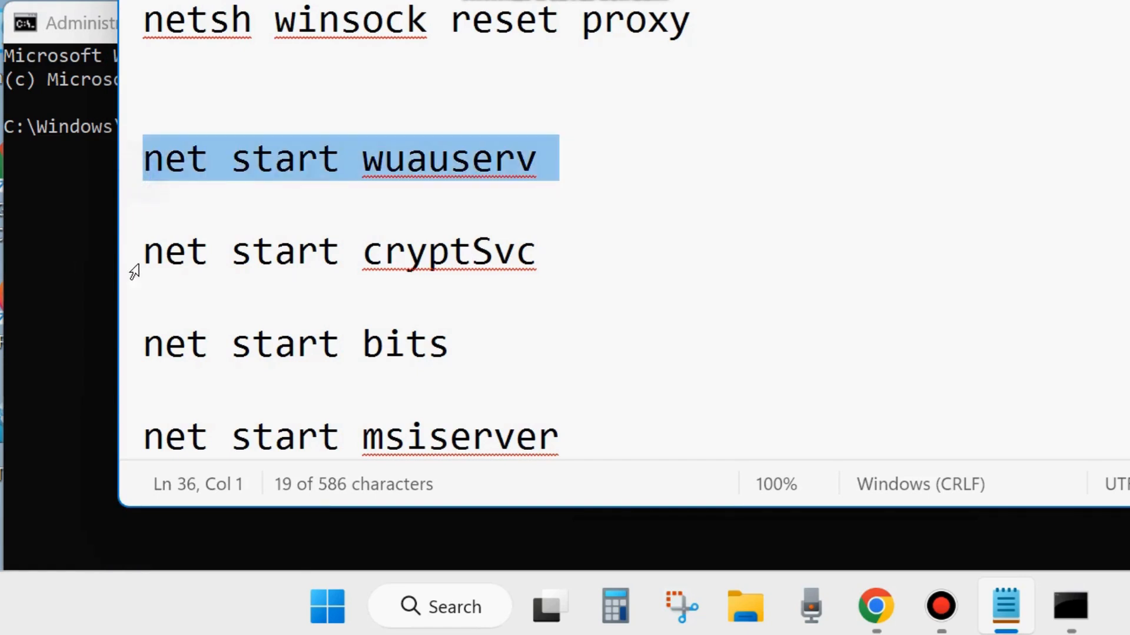
triple_click(138, 272)
triple_click(135, 352)
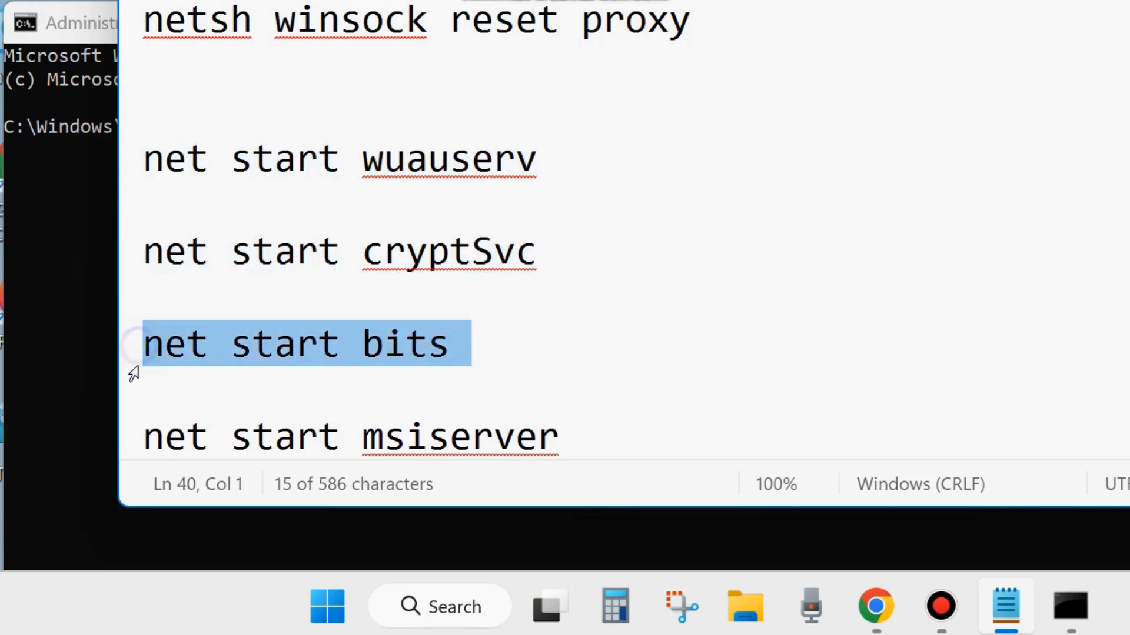
triple_click(132, 445)
Switch back to the elevated Command Prompt and close it.
drag(725, 1, 773, 218)
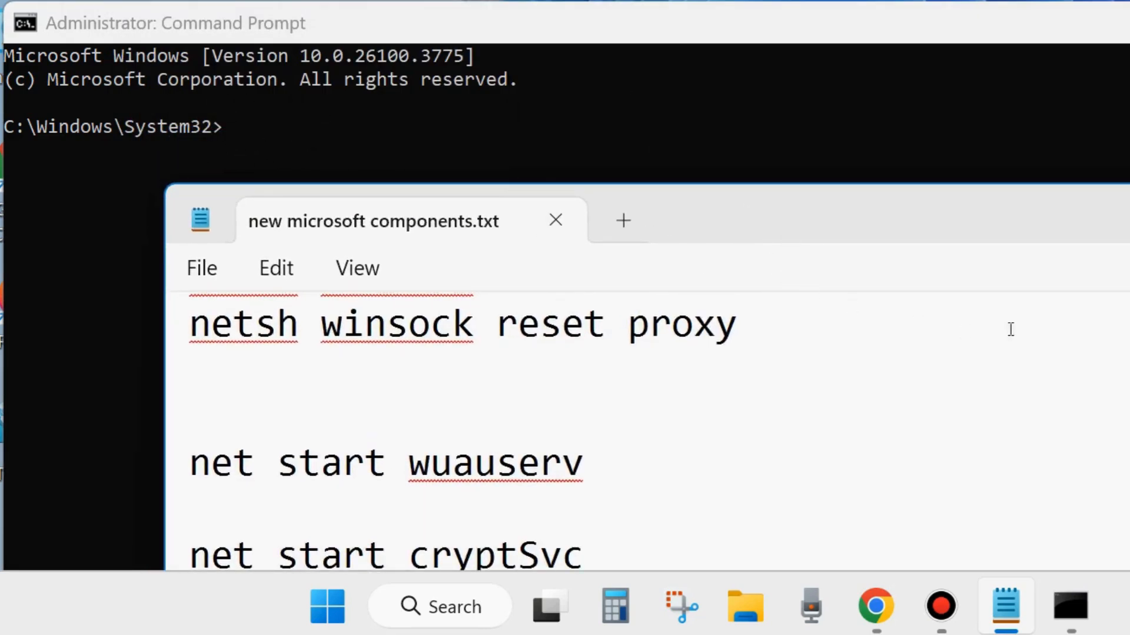
key(alt+Tab)
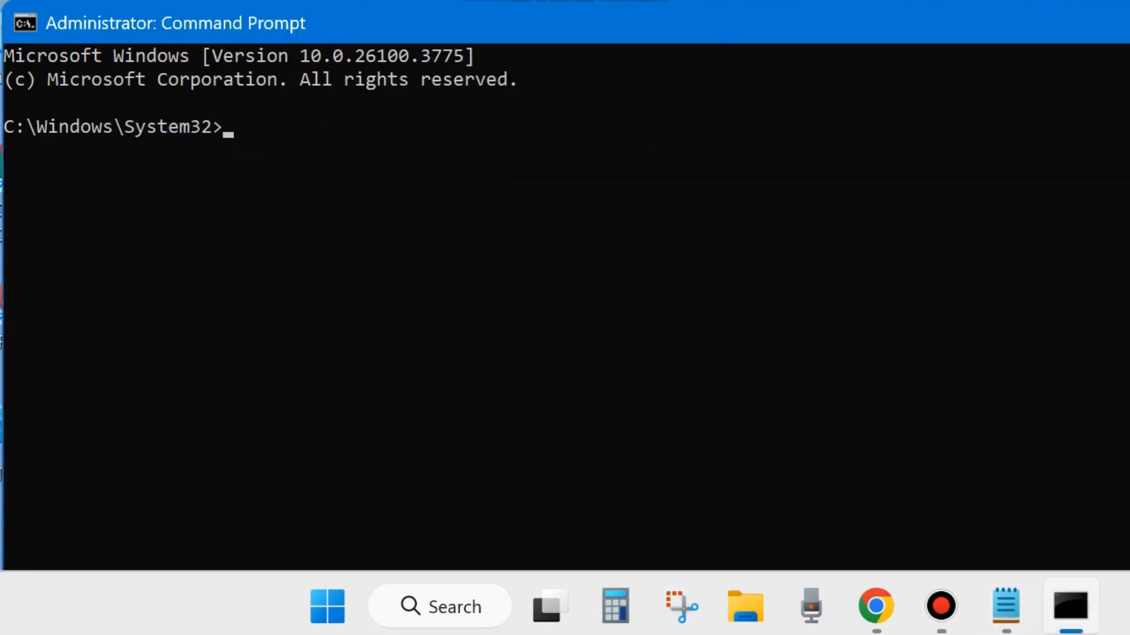
key(alt+F4)
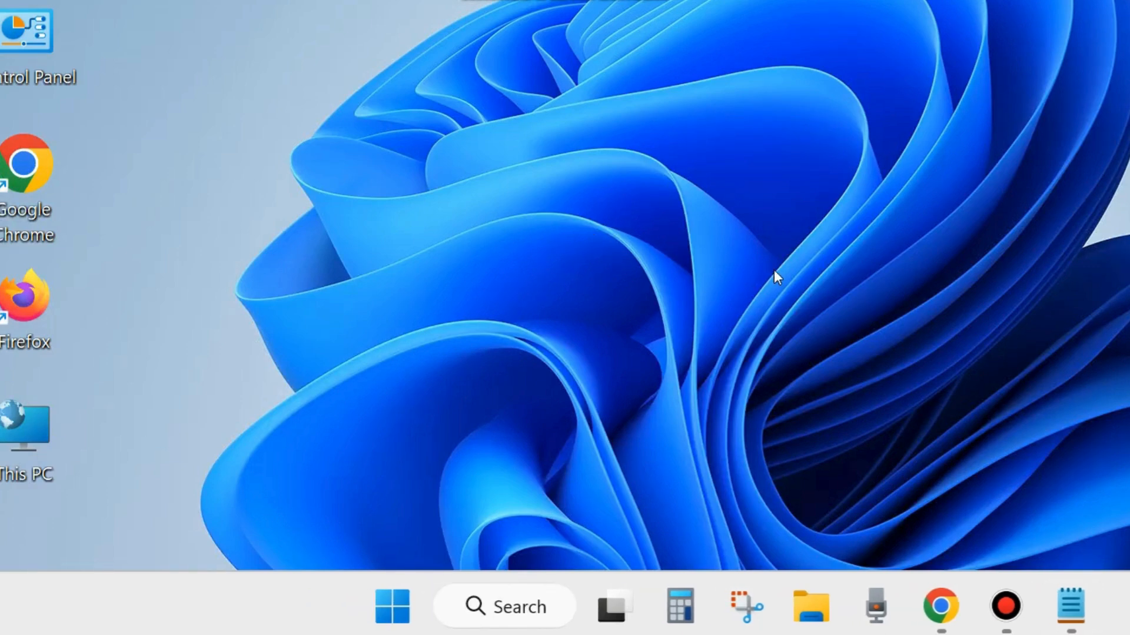
Open Google Chrome and shrink and reposition its window so the whole browser fits on the desktop.
double_click(26, 171)
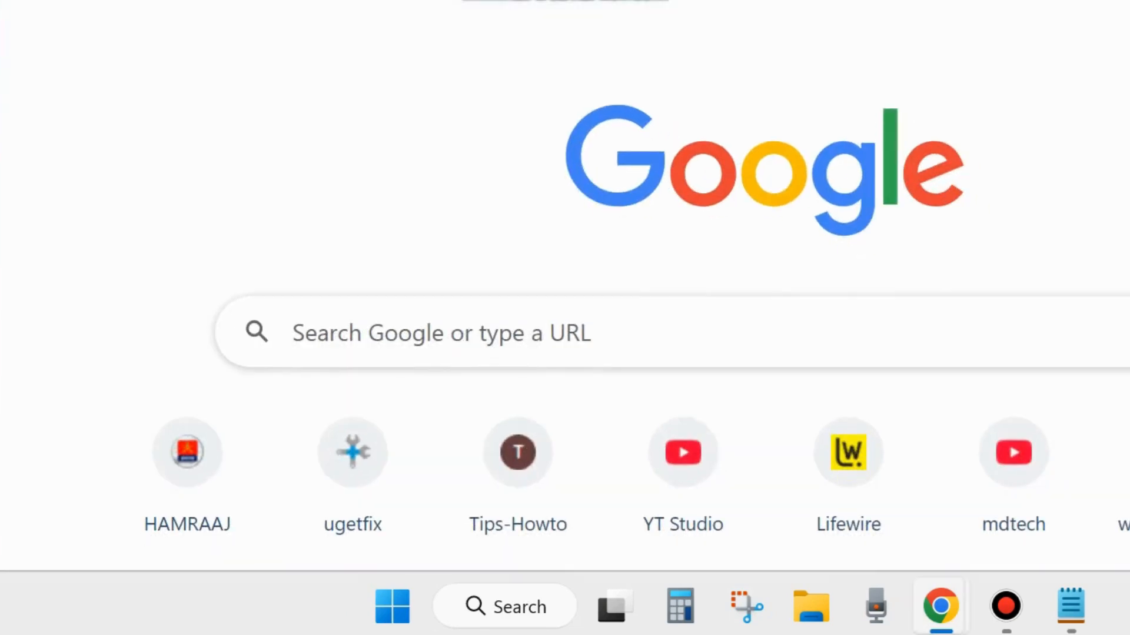
drag(882, 1, 882, 95)
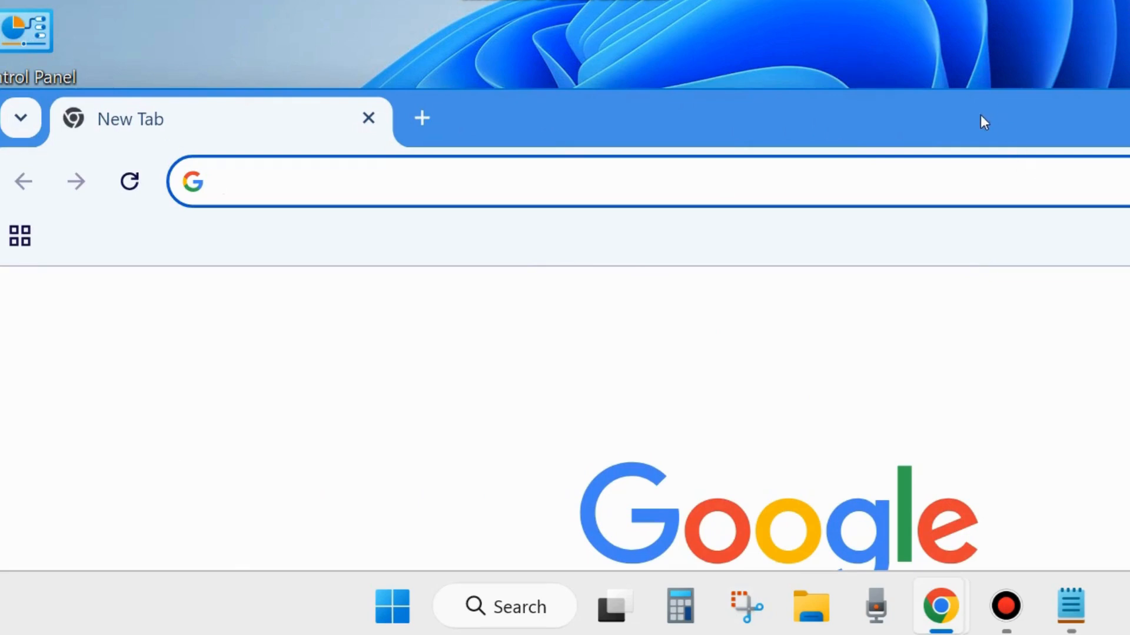
drag(980, 116, 891, 94)
drag(1129, 383, 1014, 376)
drag(544, 104, 618, 87)
Search Google for "microsoft update catalog".
text(micros)
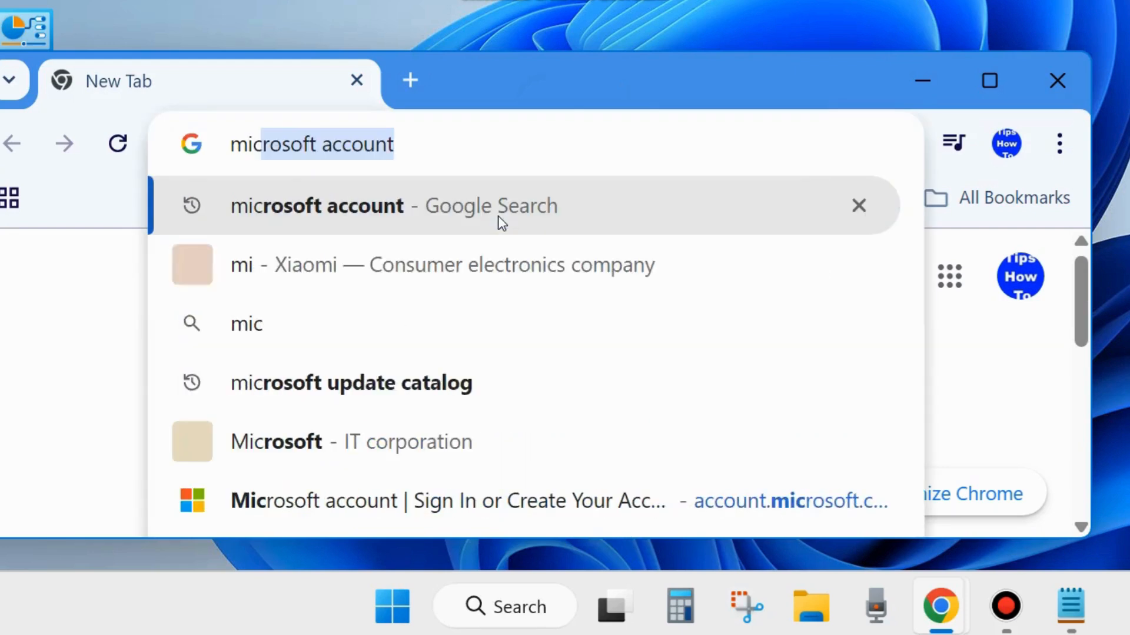
text(oft )
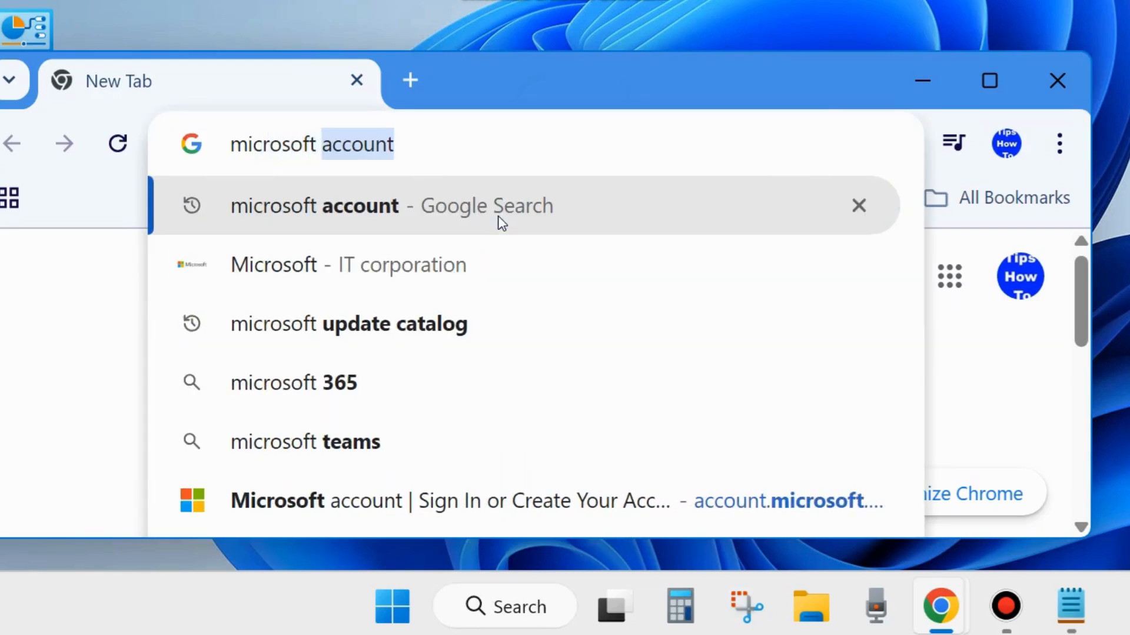
text(update)
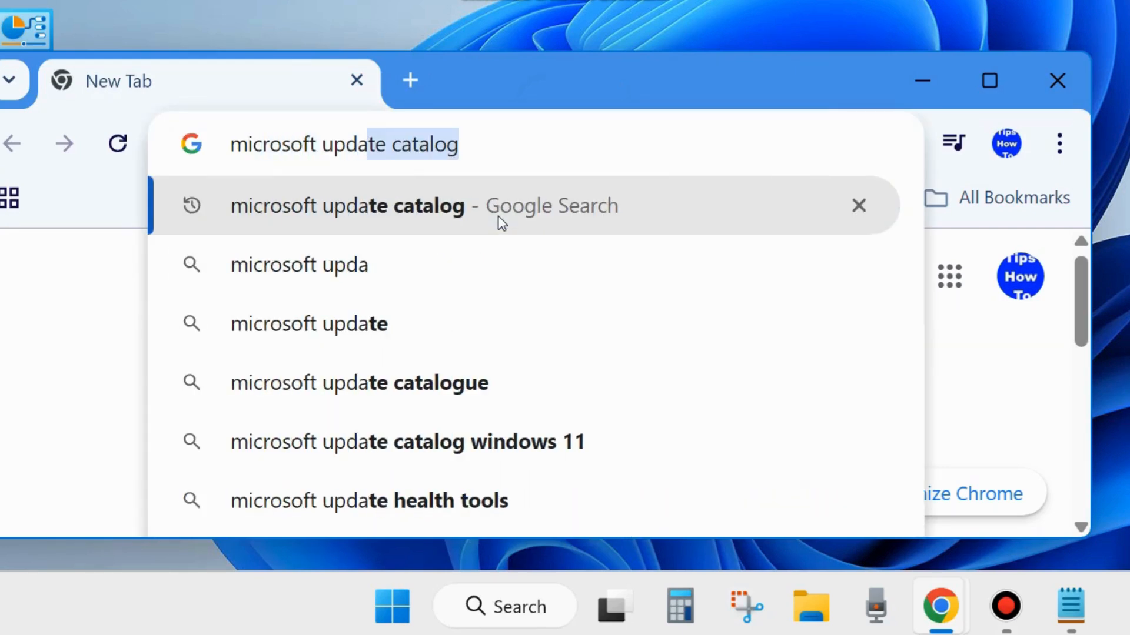
click(477, 146)
key(Return)
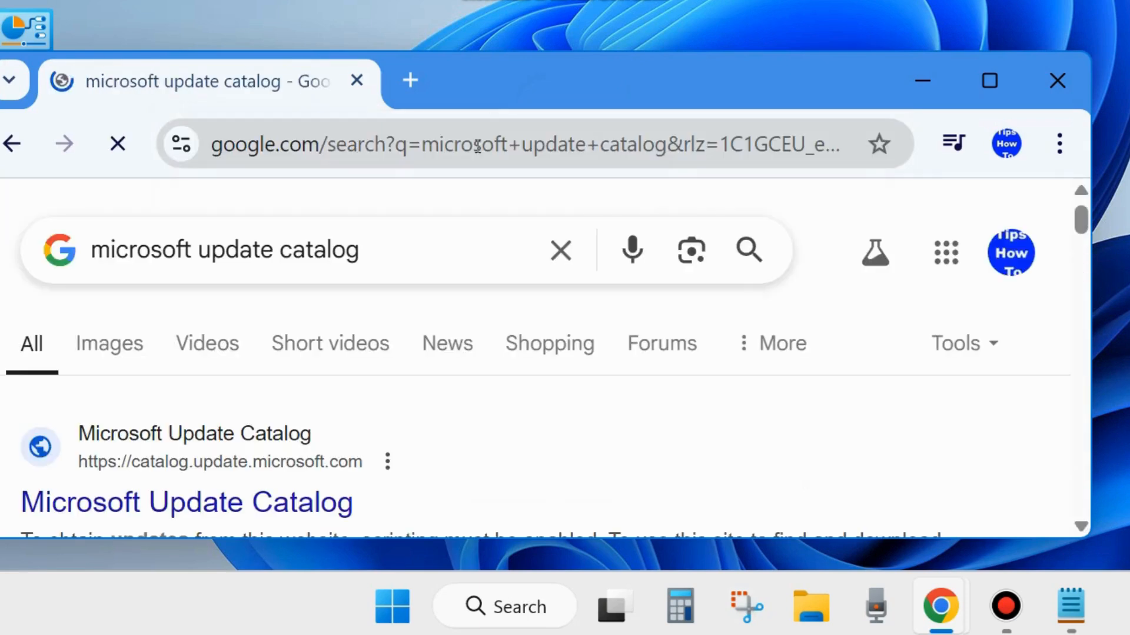
Open the Microsoft Update Catalog site from the search results and move the browser window slightly higher on the desktop.
scroll(462, 268, down, 5)
scroll(446, 310, up, 5)
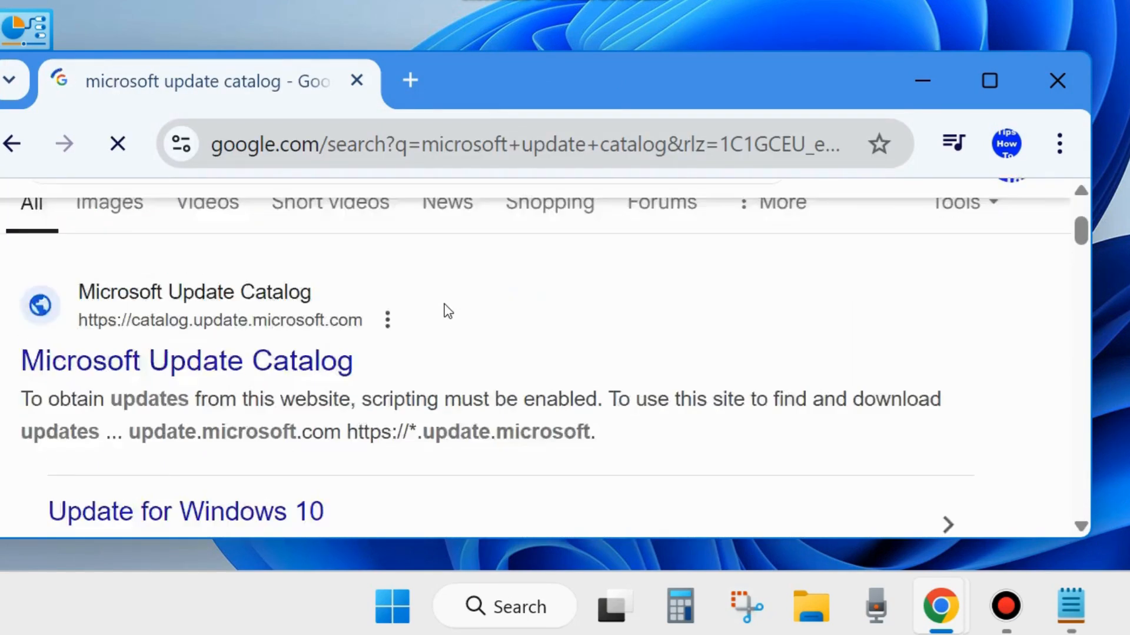
scroll(376, 376, down, 3)
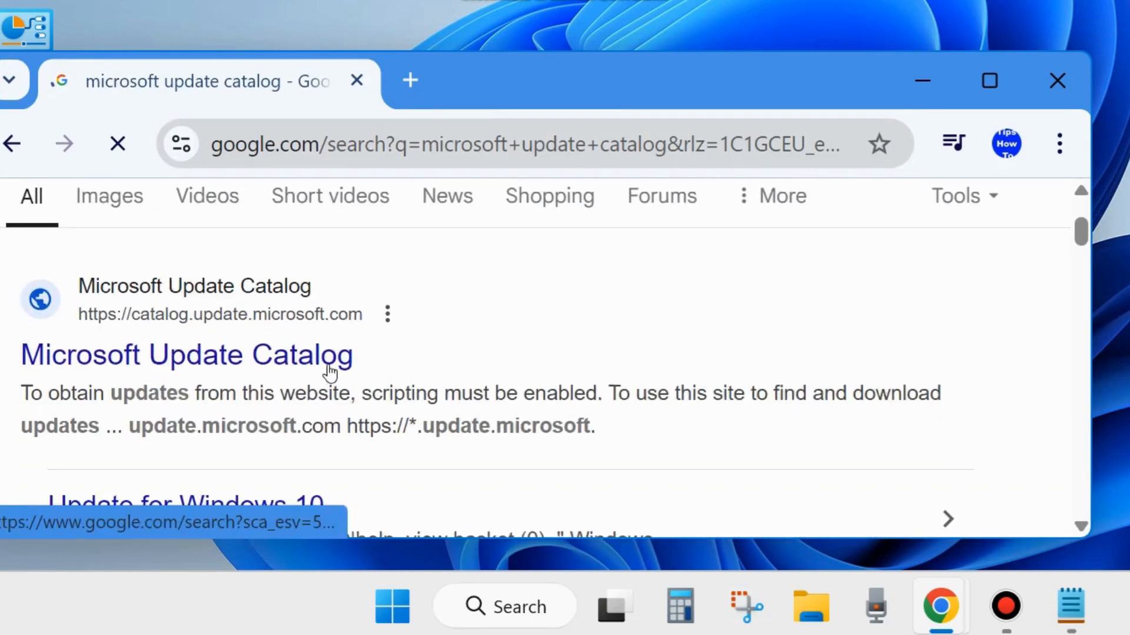
click(113, 361)
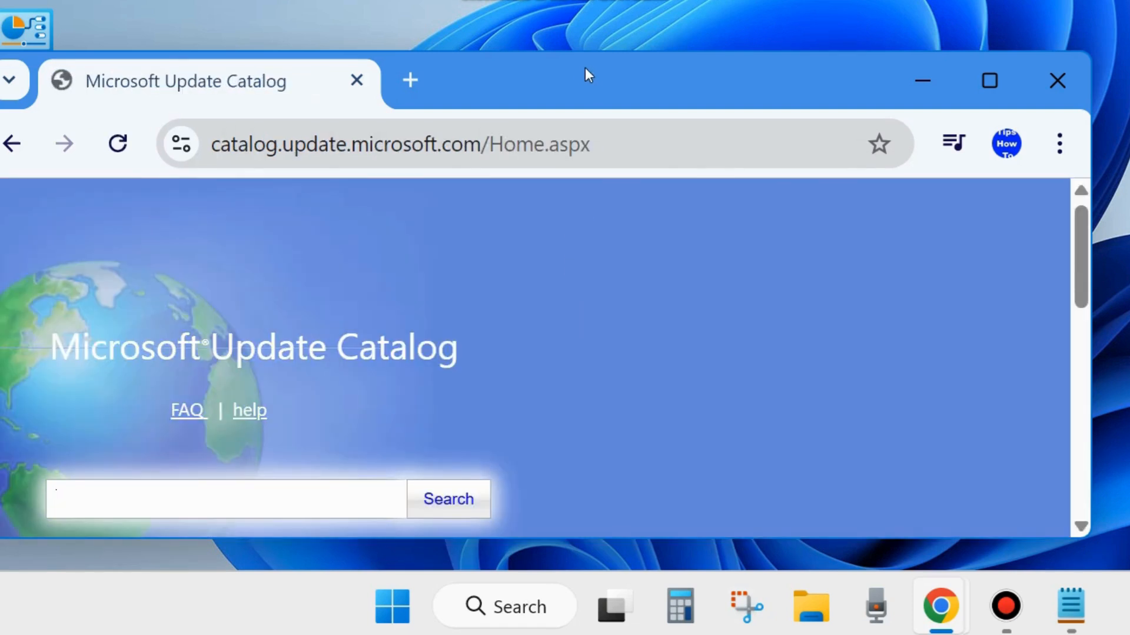
drag(585, 67, 607, 36)
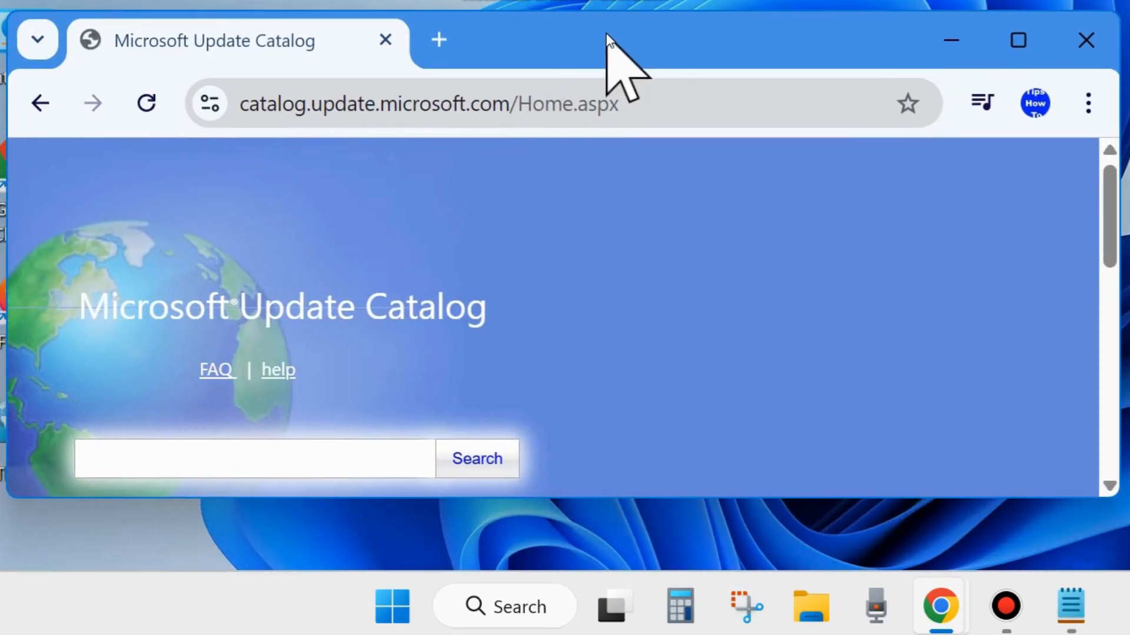
Search the Microsoft Update Catalog for KB5061977 and look through the listed Windows 11 Version 24H2 updates.
scroll(352, 404, down, 2)
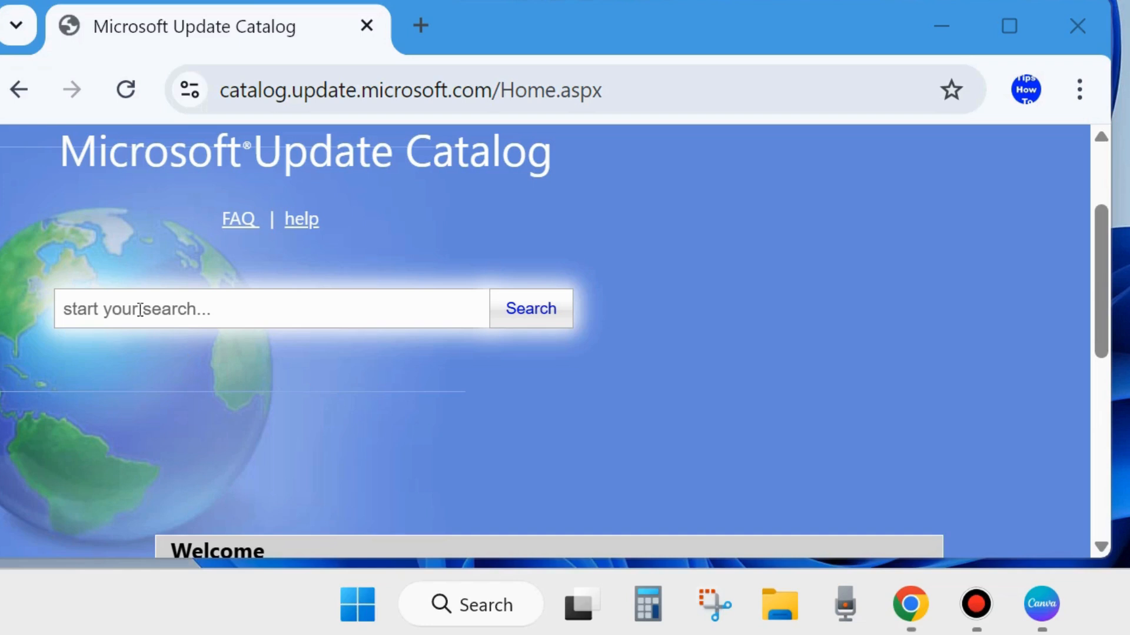
click(110, 313)
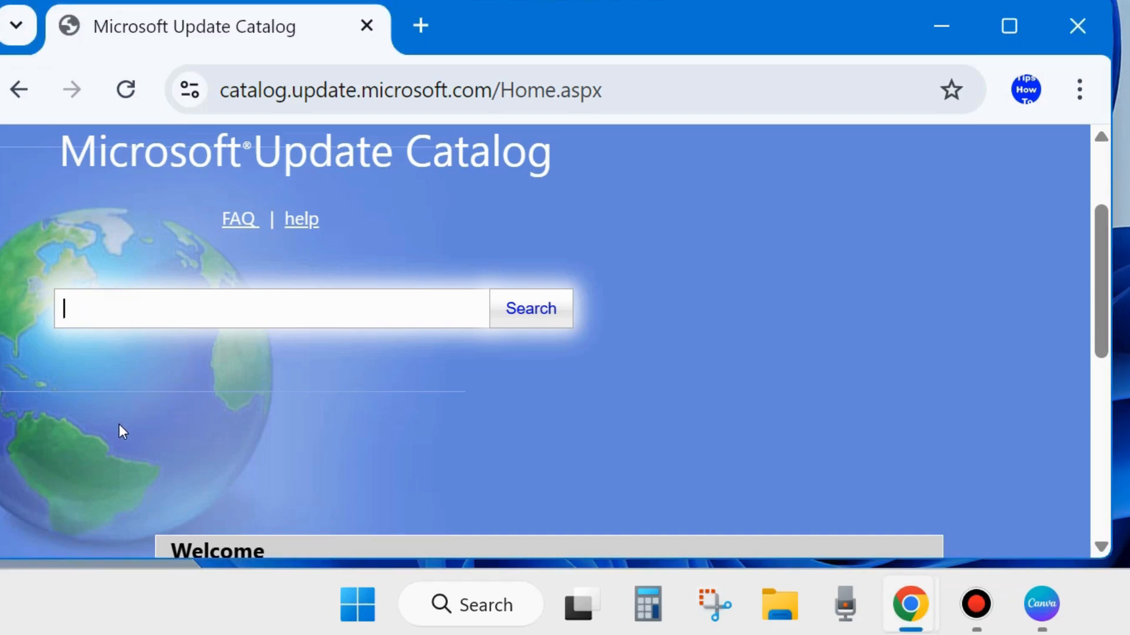
text(KB5061977)
key(BackSpace)
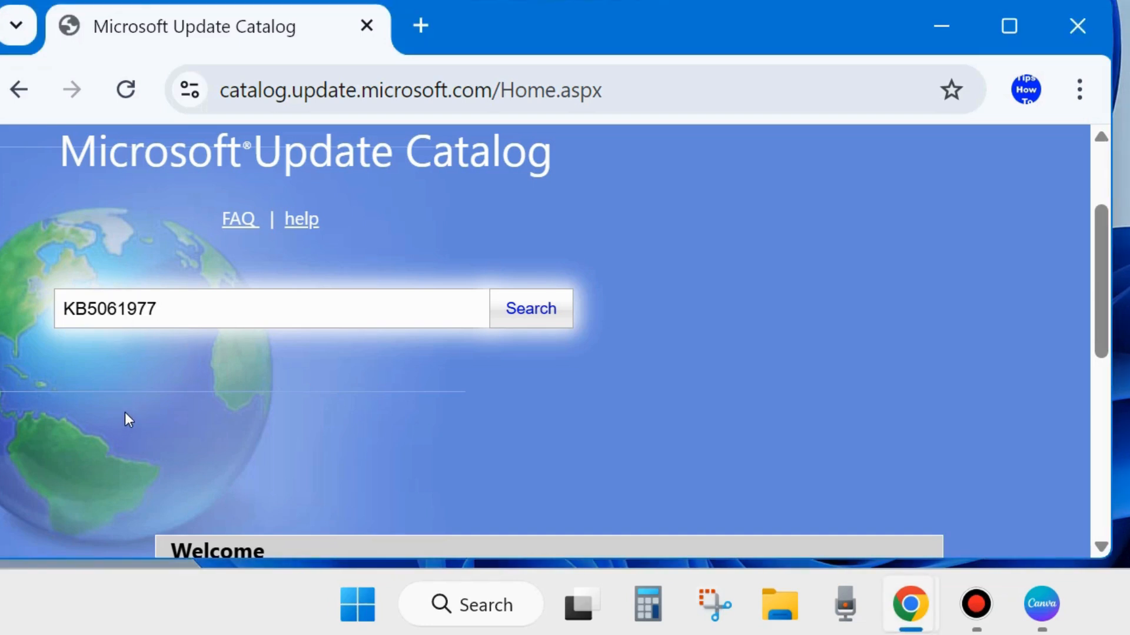
click(525, 312)
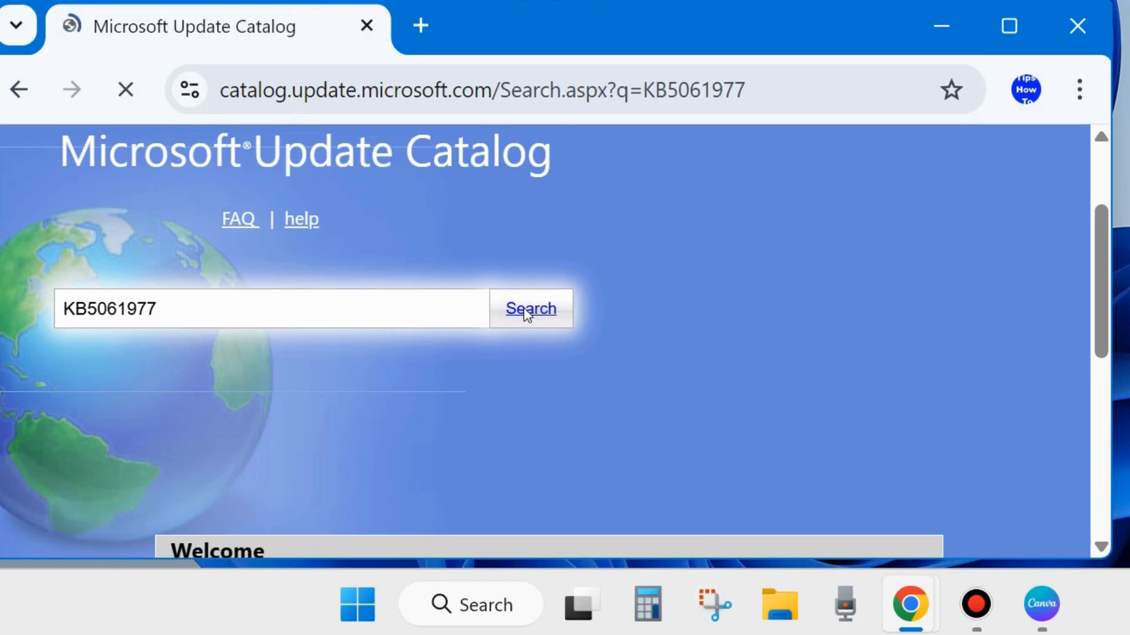
scroll(523, 308, down, 5)
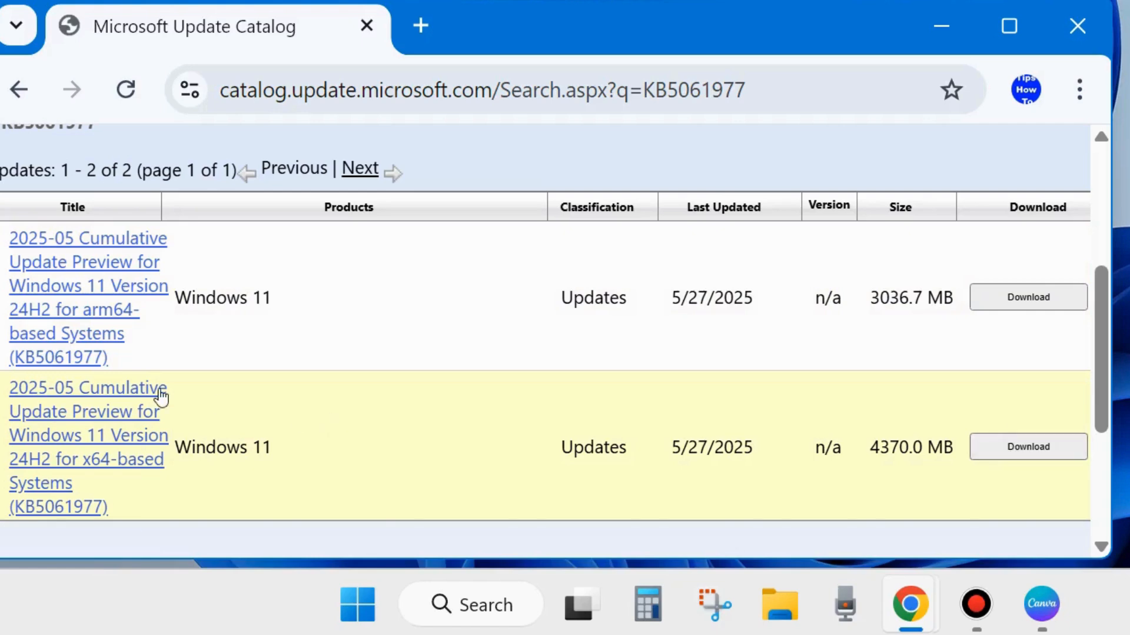
scroll(157, 396, down, 2)
scroll(235, 383, up, 2)
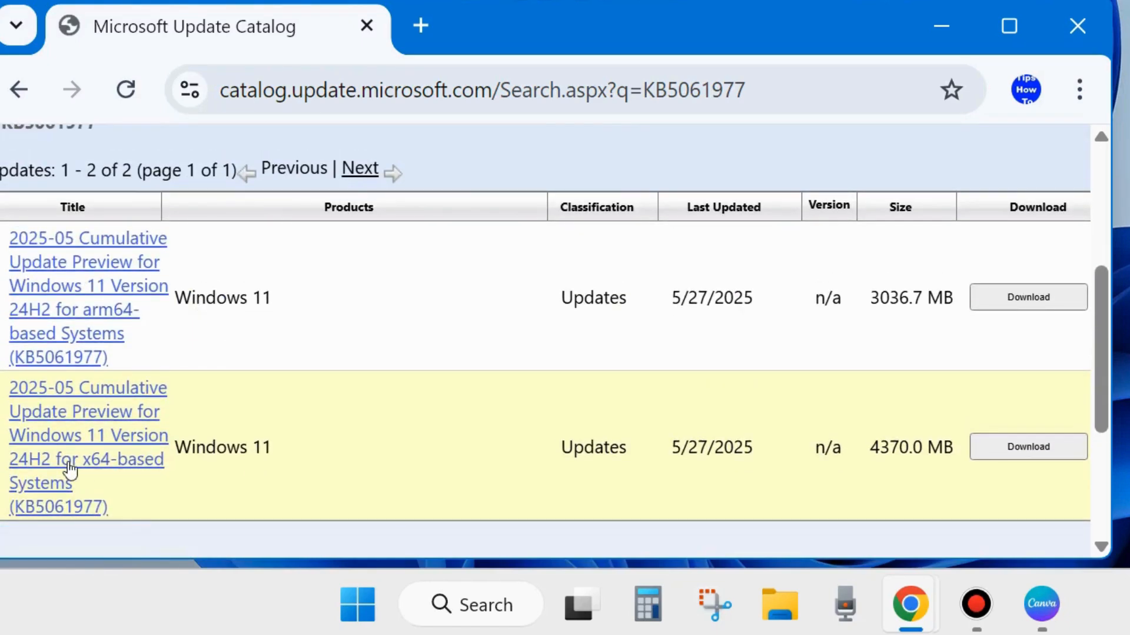